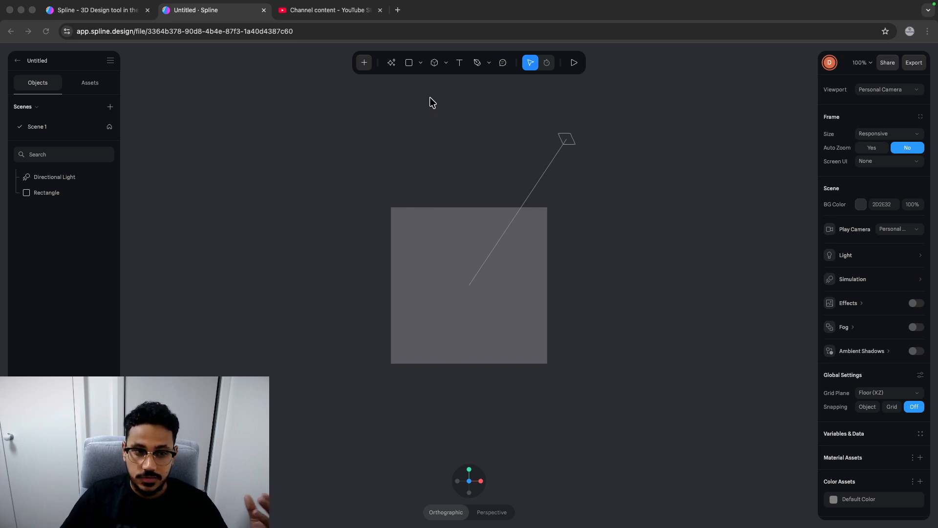
Step: Delete the default rectangle from the scene
{"action": "left_click", "coordinate": [465, 309]}
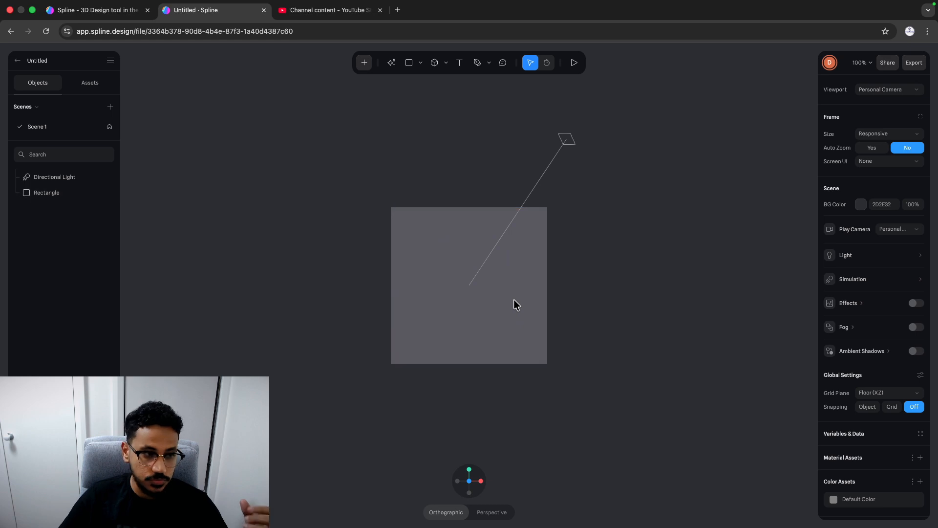
{"action": "right_click", "coordinate": [54, 195]}
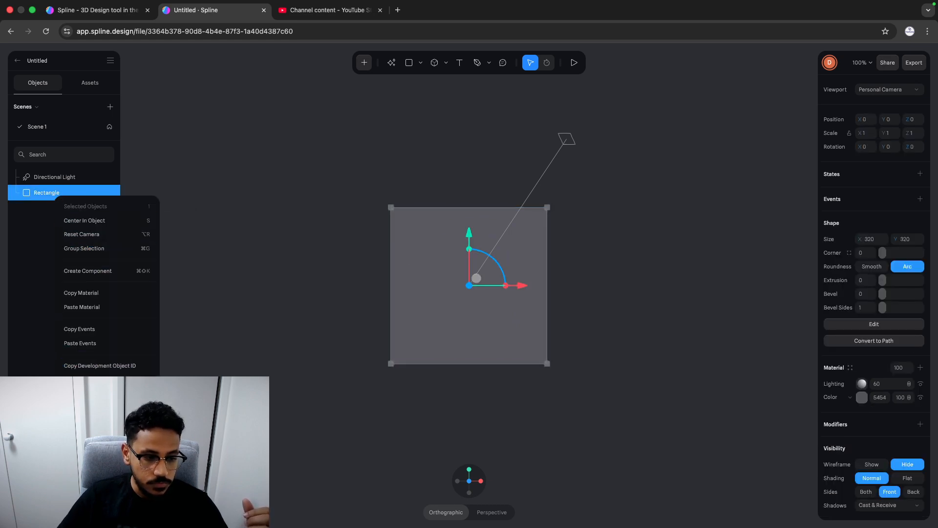
{"action": "left_click", "coordinate": [24, 274]}
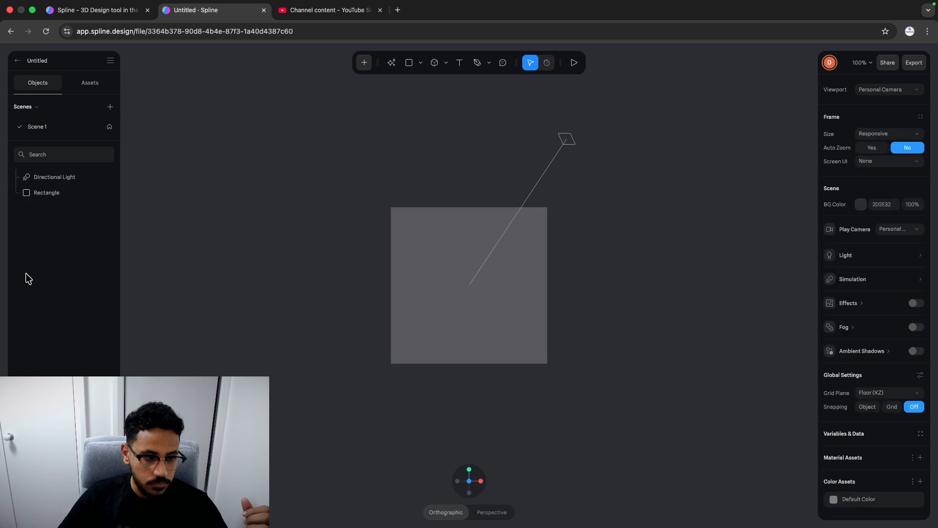
{"action": "left_click", "coordinate": [34, 192]}
{"action": "key", "text": "Delete"}
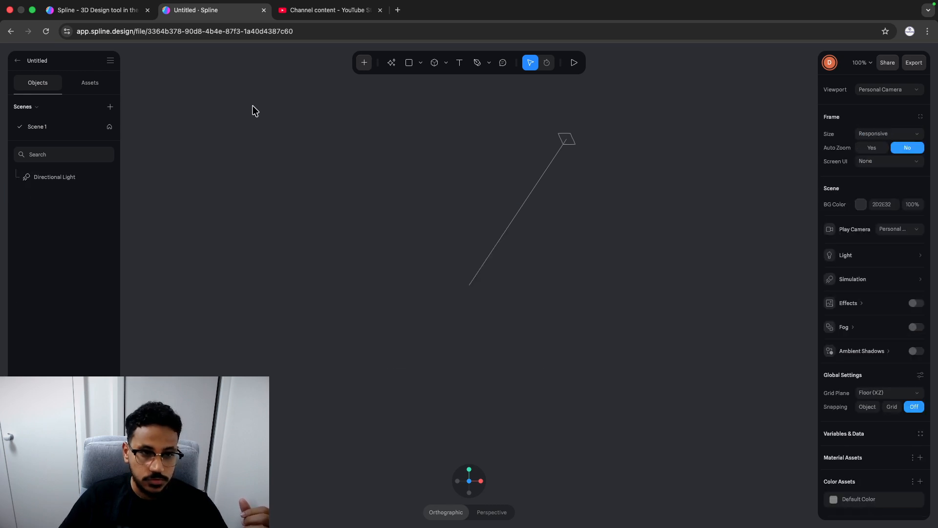
Step: Add a cube about 378 × 300 × 378 near the middle of the scene and select it
{"action": "left_click", "coordinate": [446, 63]}
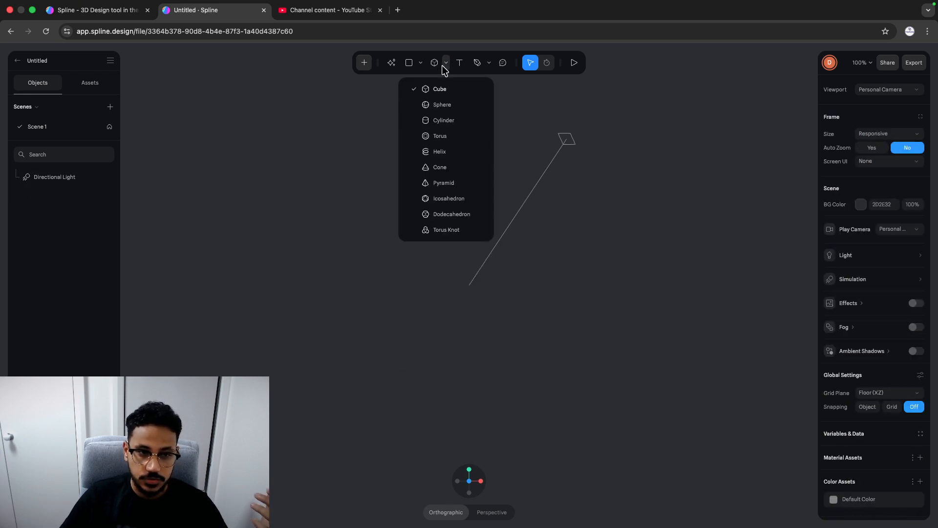
{"action": "left_click", "coordinate": [449, 92]}
{"action": "left_click_drag", "start_coordinate": [413, 203], "coordinate": [597, 349]}
{"action": "left_click", "coordinate": [687, 278]}
{"action": "left_click", "coordinate": [527, 264]}
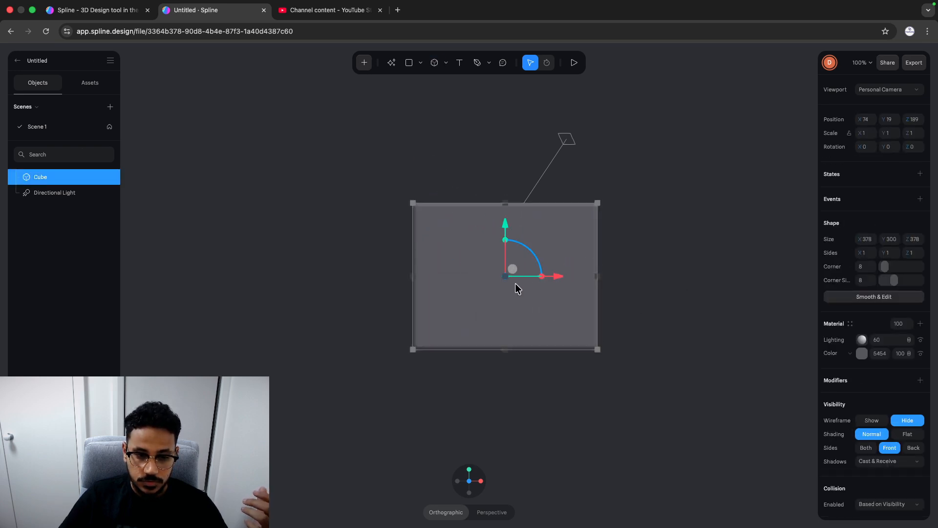
Step: Rotate the cube slightly about its vertical axis and preview it in play mode from a different angle
{"action": "mouse_move", "coordinate": [522, 277]}
{"action": "left_mouse_down"}
{"action": "mouse_move", "coordinate": [483, 280]}
{"action": "mouse_move", "coordinate": [521, 280]}
{"action": "left_mouse_up"}
{"action": "left_click", "coordinate": [574, 61]}
{"action": "mouse_move", "coordinate": [544, 233]}
{"action": "left_mouse_down"}
{"action": "mouse_move", "coordinate": [484, 278]}
{"action": "mouse_move", "coordinate": [397, 186]}
{"action": "mouse_move", "coordinate": [573, 193]}
{"action": "mouse_move", "coordinate": [597, 252]}
{"action": "mouse_move", "coordinate": [540, 253]}
{"action": "mouse_move", "coordinate": [541, 235]}
{"action": "left_mouse_up"}
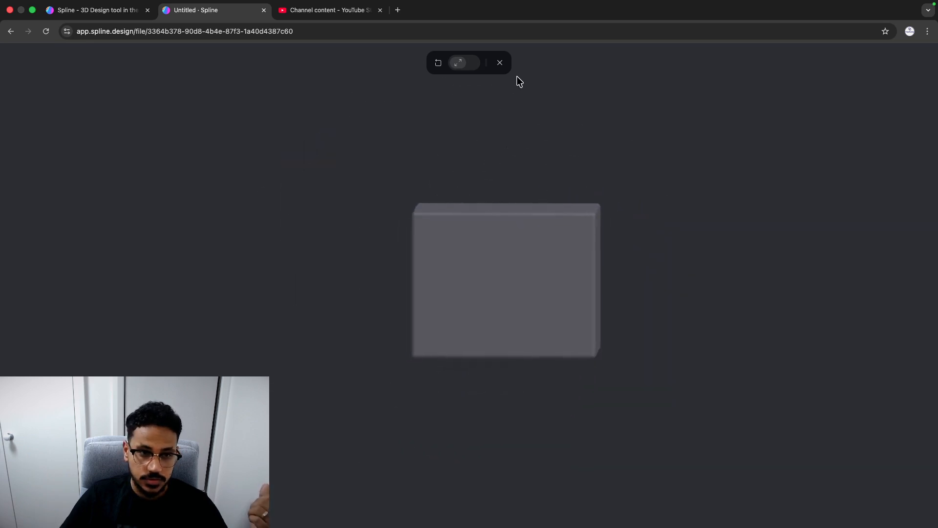
{"action": "left_click", "coordinate": [500, 63]}
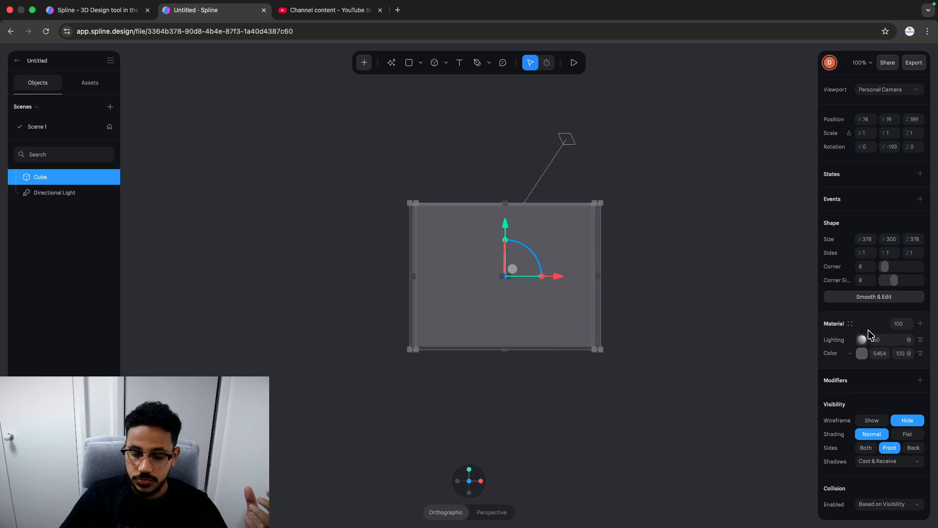
Step: Set the cube's material color to dark blue, RGB(33,33,133), and check it from several axis views
{"action": "left_click", "coordinate": [862, 353]}
{"action": "left_click_drag", "start_coordinate": [893, 407], "coordinate": [899, 439]}
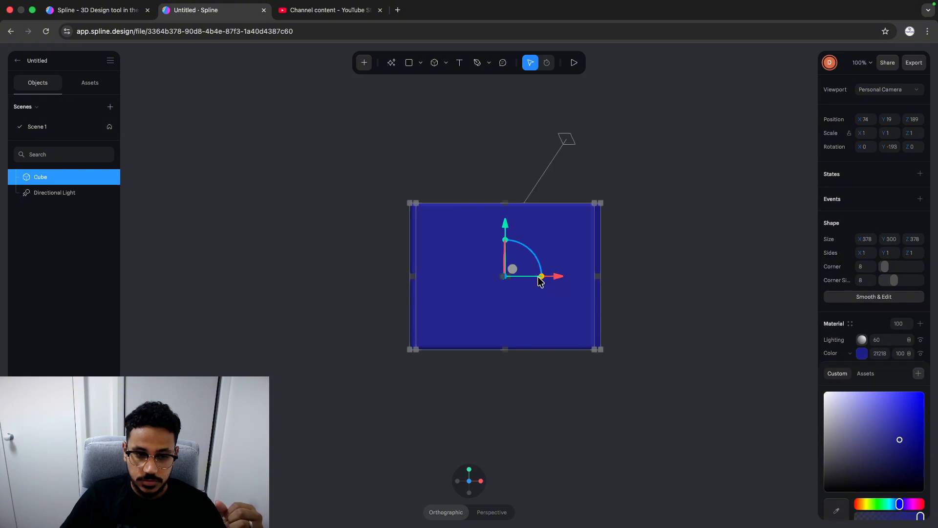
{"action": "right_click", "coordinate": [622, 299]}
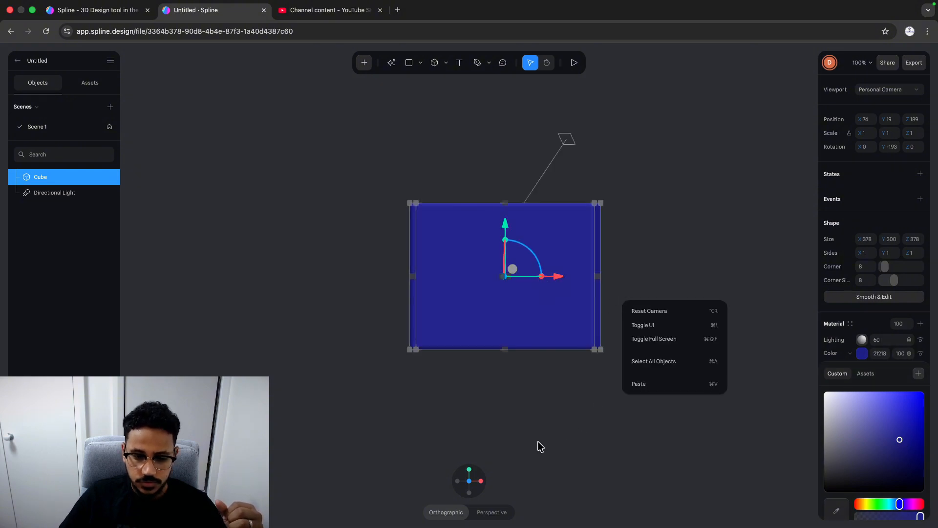
{"action": "left_click", "coordinate": [459, 482]}
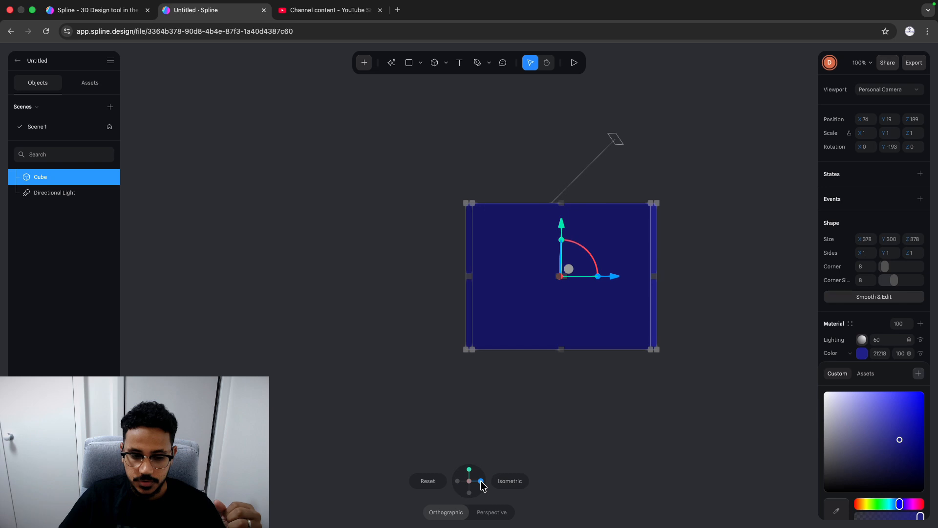
{"action": "left_click", "coordinate": [481, 482]}
{"action": "left_click", "coordinate": [470, 491]}
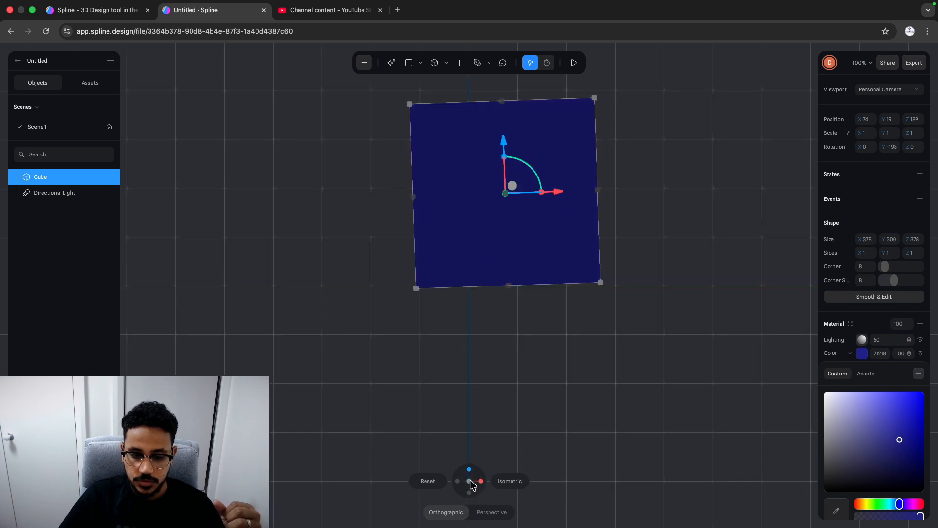
{"action": "left_click", "coordinate": [469, 470]}
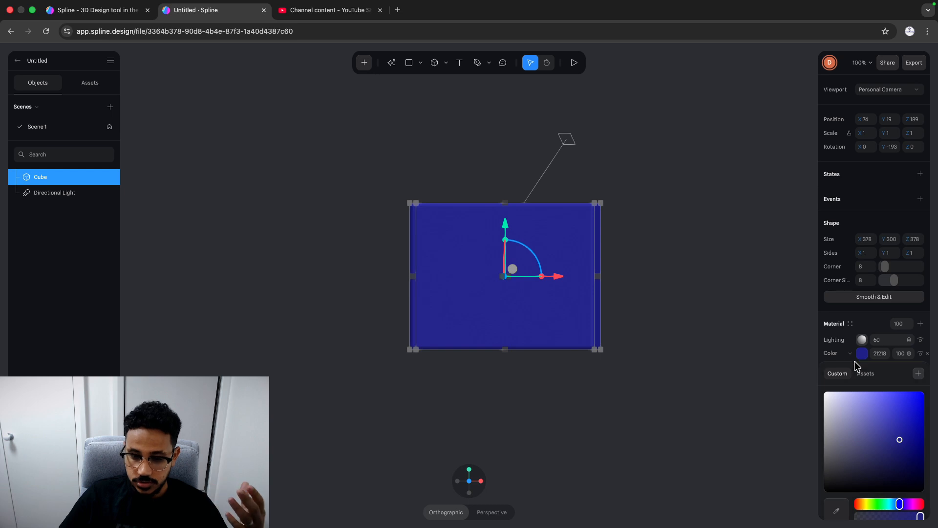
{"action": "scroll", "coordinate": [862, 384], "scroll_direction": "down", "scroll_amount": 1}
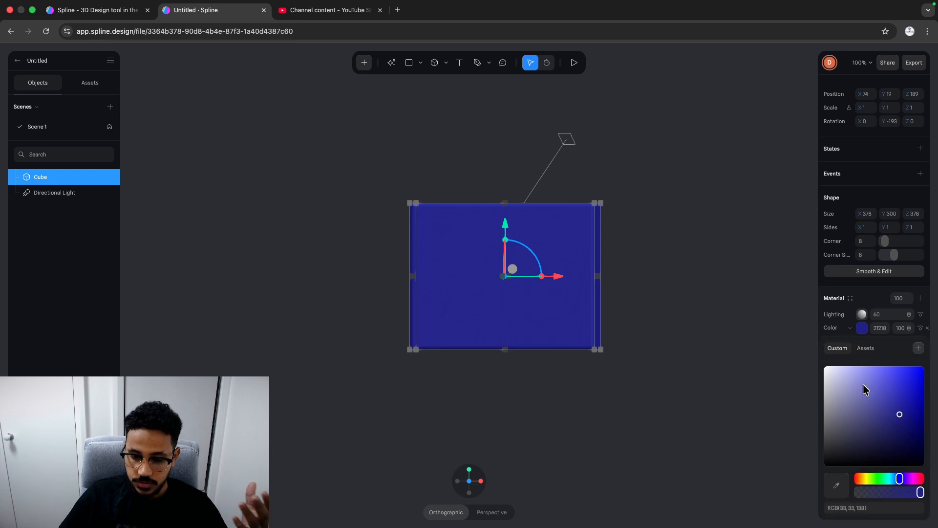
{"action": "left_click", "coordinate": [860, 329]}
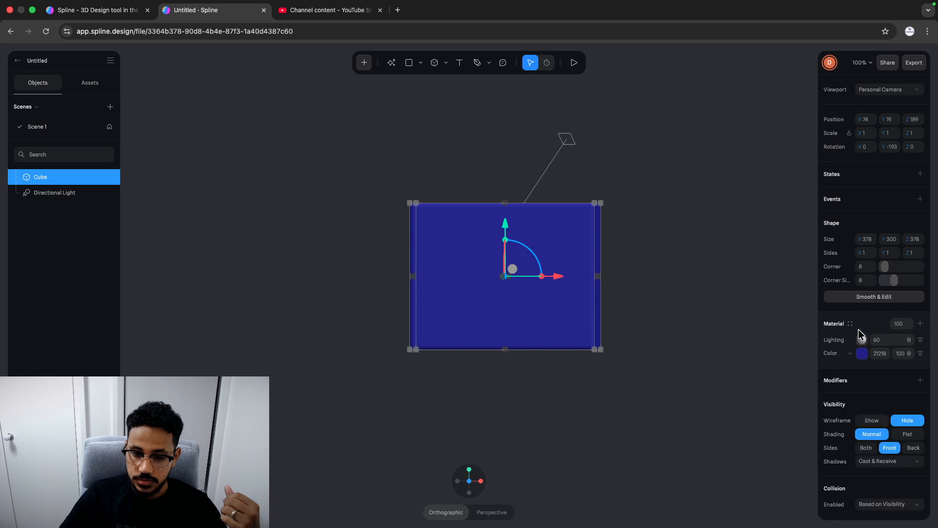
Step: Change the cube's color material layer to the Image type and preview the checkered cube from an angle
{"action": "left_click", "coordinate": [850, 354]}
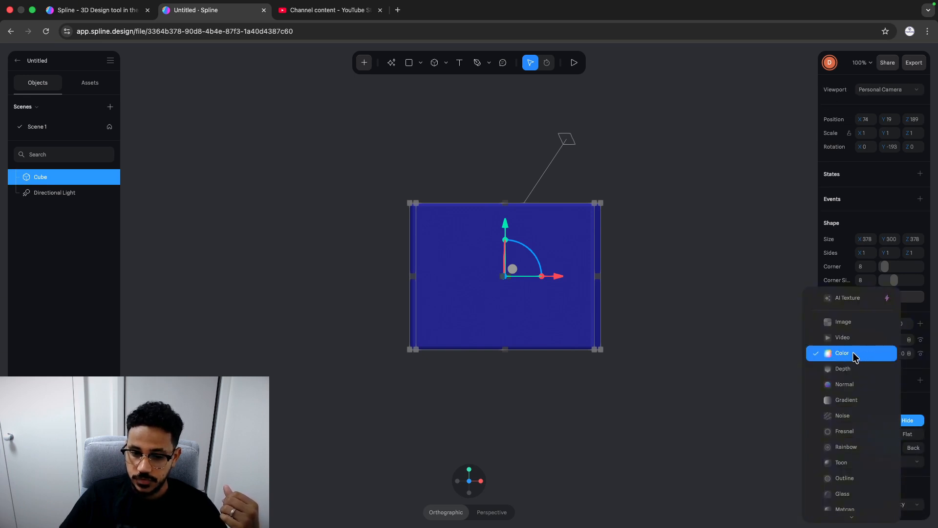
{"action": "left_click", "coordinate": [844, 322]}
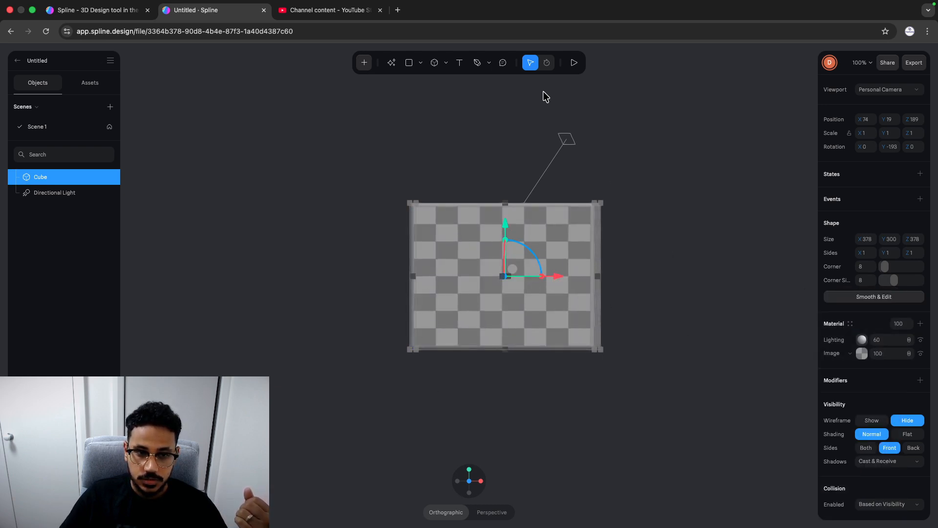
{"action": "left_click", "coordinate": [574, 62]}
{"action": "left_click_drag", "start_coordinate": [600, 249], "coordinate": [527, 184]}
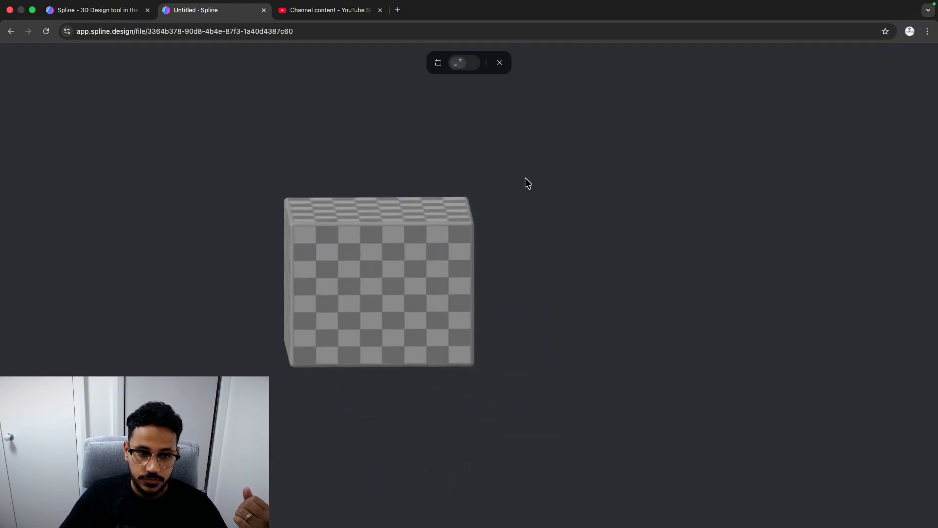
{"action": "left_click", "coordinate": [500, 63]}
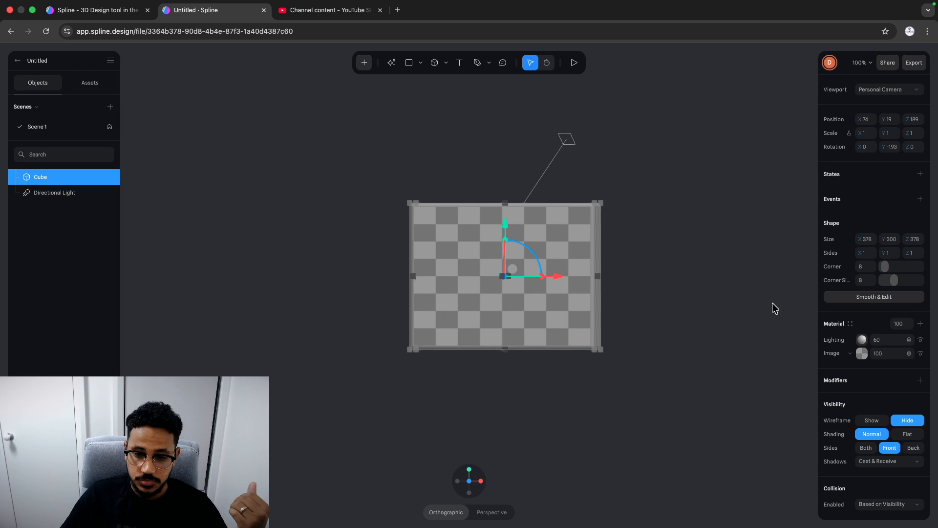
Step: Upload the AUS QUADS logo picture from the Desktop folder as the cube's image texture
{"action": "left_click", "coordinate": [861, 354]}
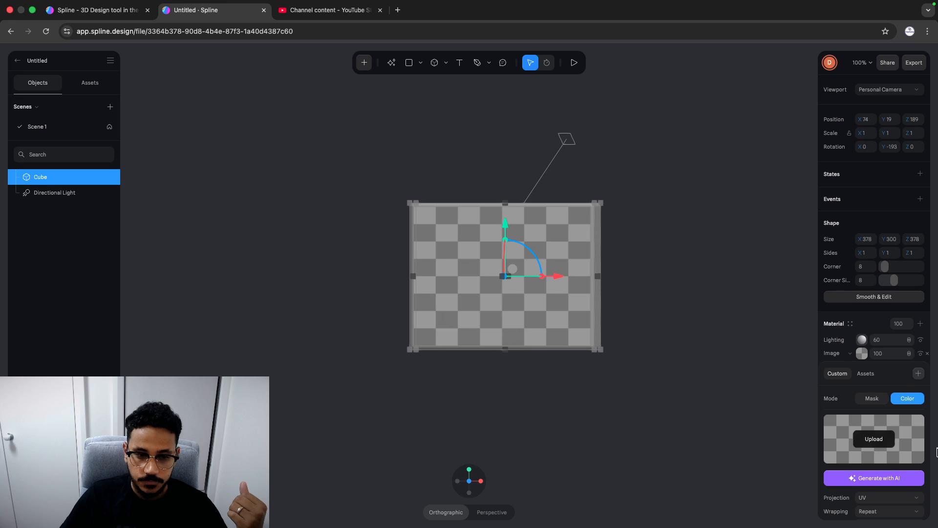
{"action": "left_click", "coordinate": [885, 434]}
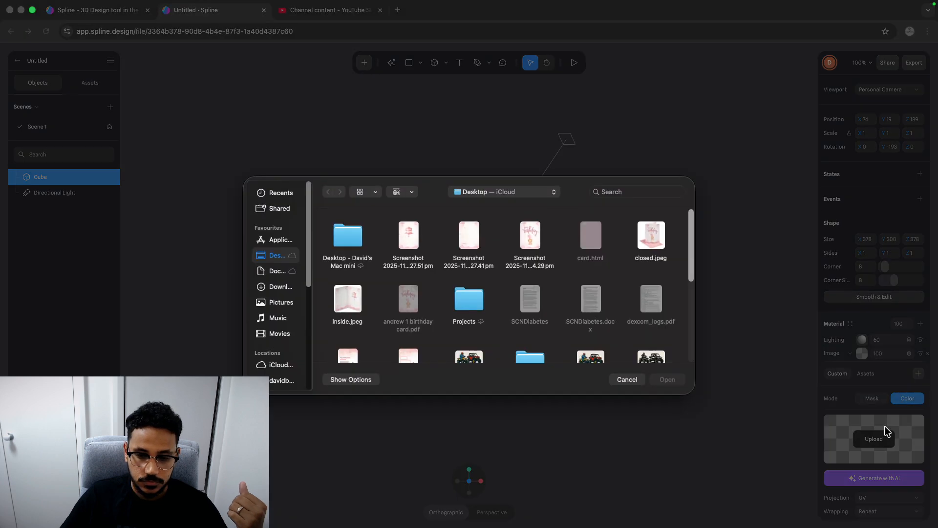
{"action": "left_click", "coordinate": [403, 234]}
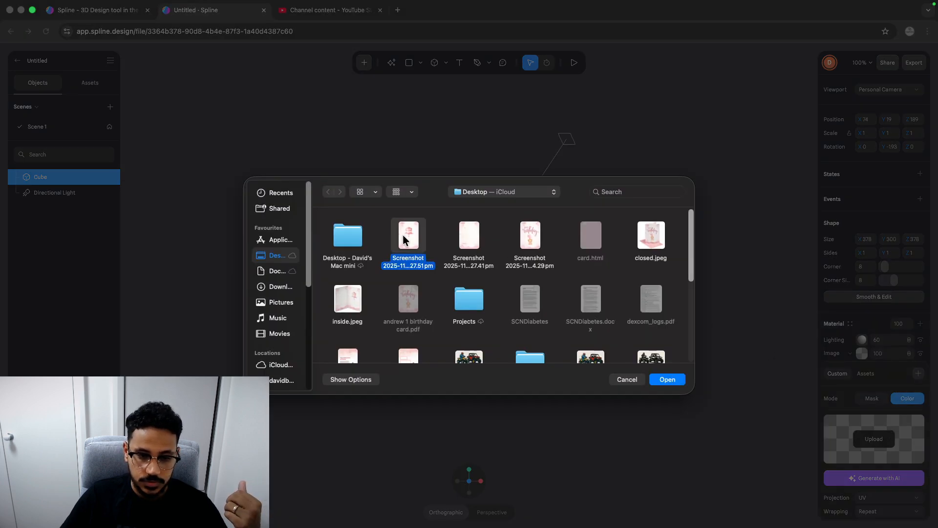
{"action": "left_click", "coordinate": [481, 364]}
{"action": "left_click", "coordinate": [677, 381]}
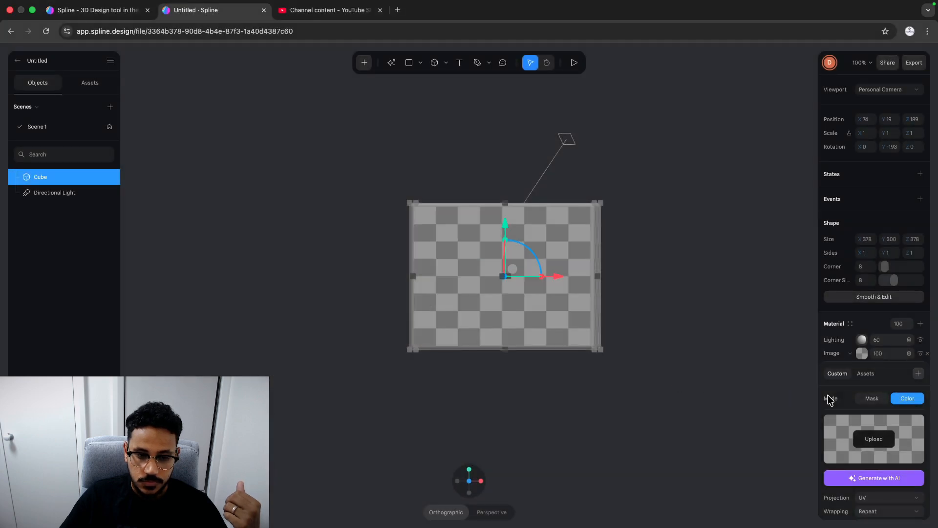
{"action": "scroll", "coordinate": [829, 400], "scroll_direction": "down", "scroll_amount": 2}
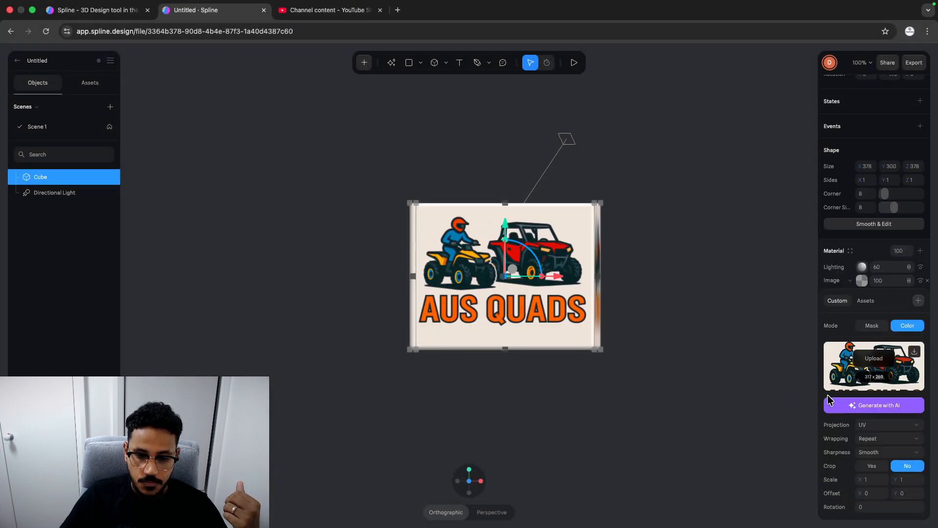
Step: Preview the logo-textured cube in play mode, examining its faces from different angles and distances
{"action": "left_click", "coordinate": [573, 62]}
{"action": "left_click_drag", "start_coordinate": [550, 305], "coordinate": [526, 311]}
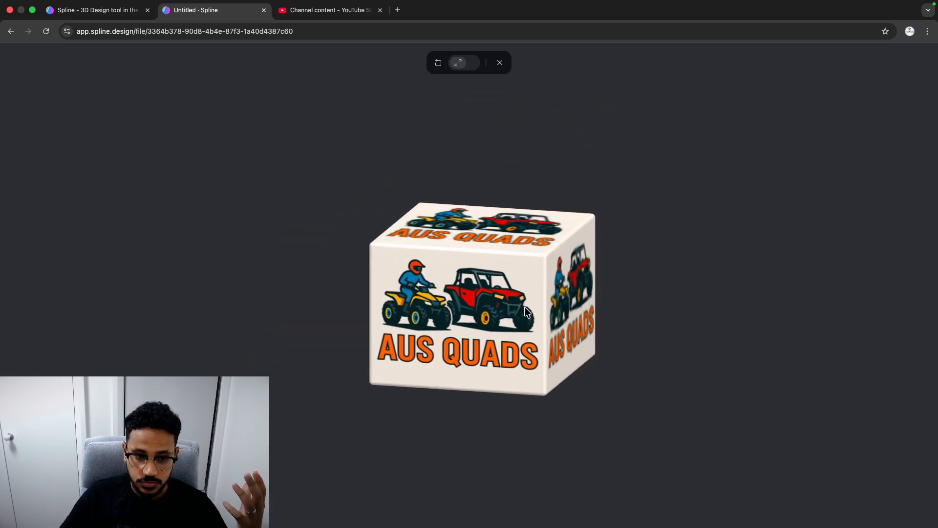
{"action": "scroll", "coordinate": [527, 312], "scroll_direction": "up", "scroll_amount": 10}
{"action": "scroll", "coordinate": [525, 307], "scroll_direction": "down", "scroll_amount": 10}
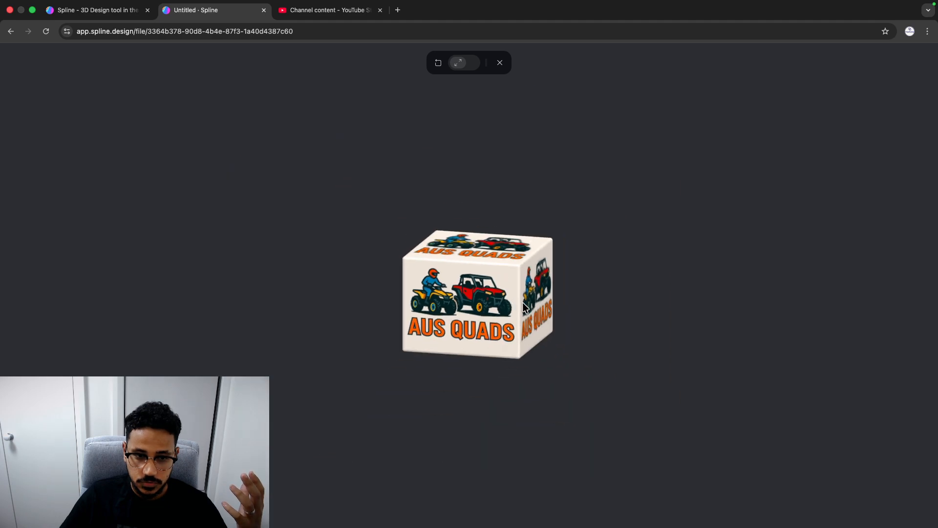
{"action": "scroll", "coordinate": [523, 302], "scroll_direction": "up", "scroll_amount": 3}
{"action": "left_click_drag", "start_coordinate": [523, 302], "coordinate": [559, 232]}
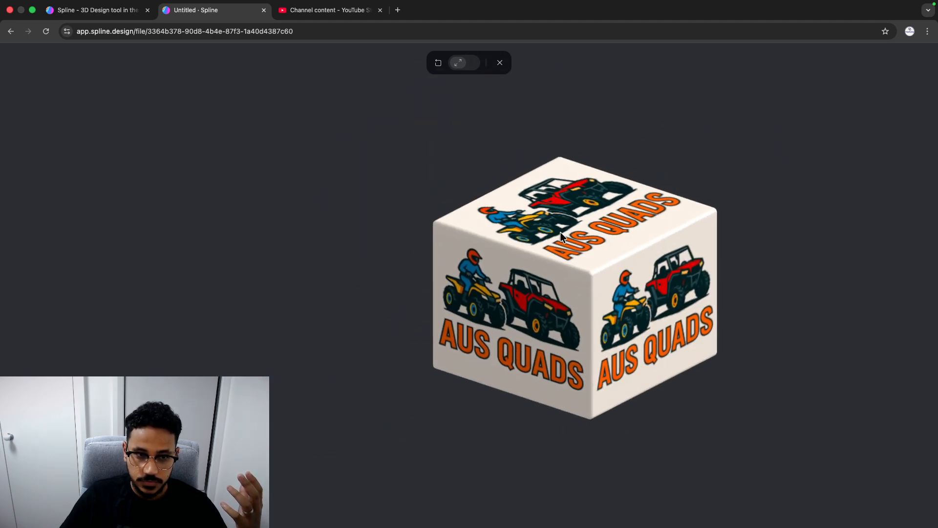
{"action": "left_click", "coordinate": [499, 64]}
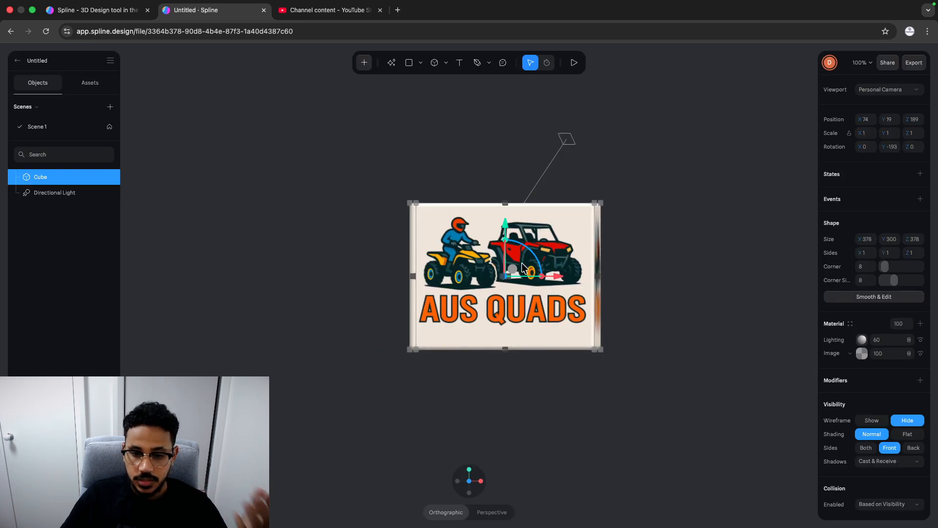
Step: Try Clamp wrapping on the cube's image texture, and set the wrapping back to Repeat
{"action": "left_click", "coordinate": [862, 354]}
{"action": "scroll", "coordinate": [864, 379], "scroll_direction": "down", "scroll_amount": 3}
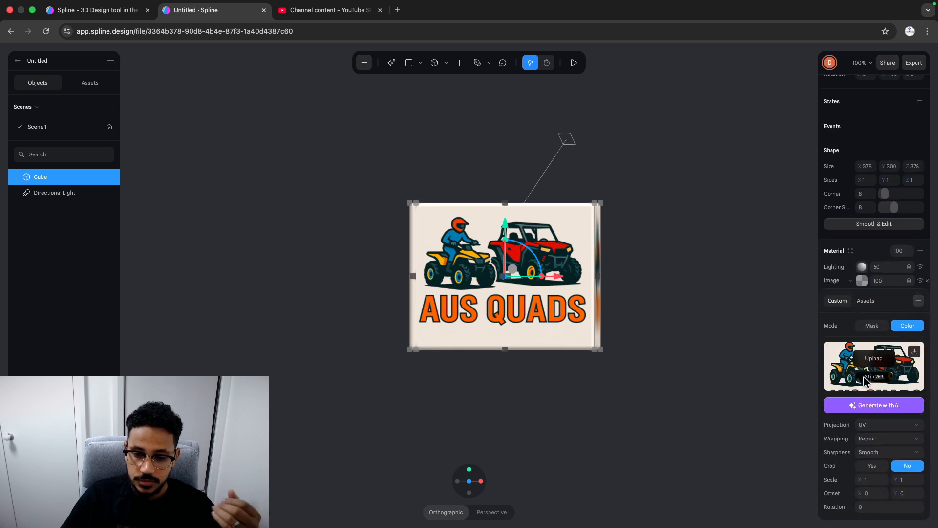
{"action": "left_click", "coordinate": [877, 438]}
{"action": "left_click", "coordinate": [874, 421]}
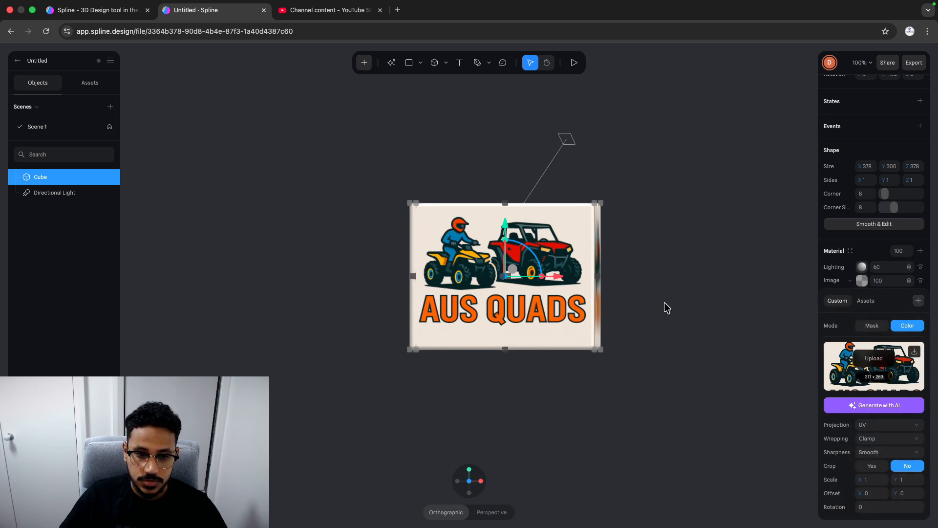
{"action": "left_click", "coordinate": [870, 438]}
{"action": "left_click", "coordinate": [872, 451]}
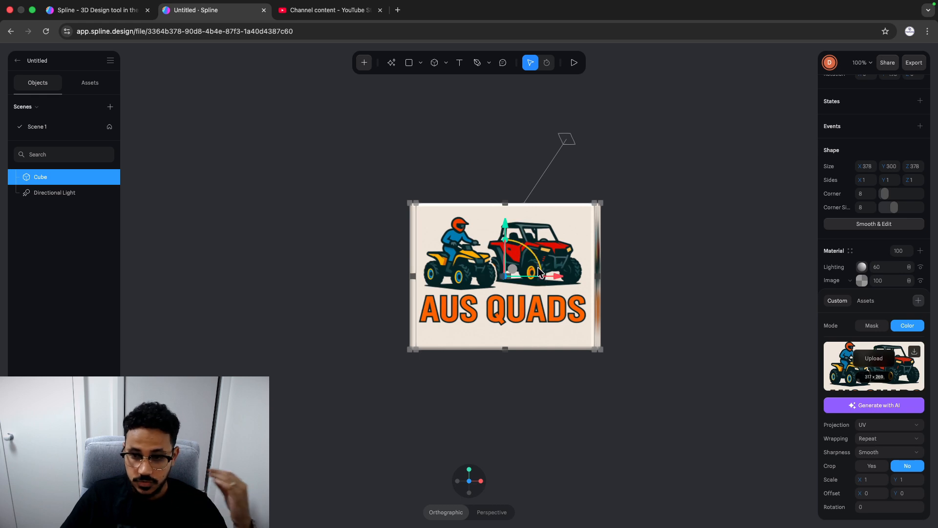
Step: Set the image texture's projection to Planar and preview how the logo maps onto the cube's sides
{"action": "left_click", "coordinate": [895, 424]}
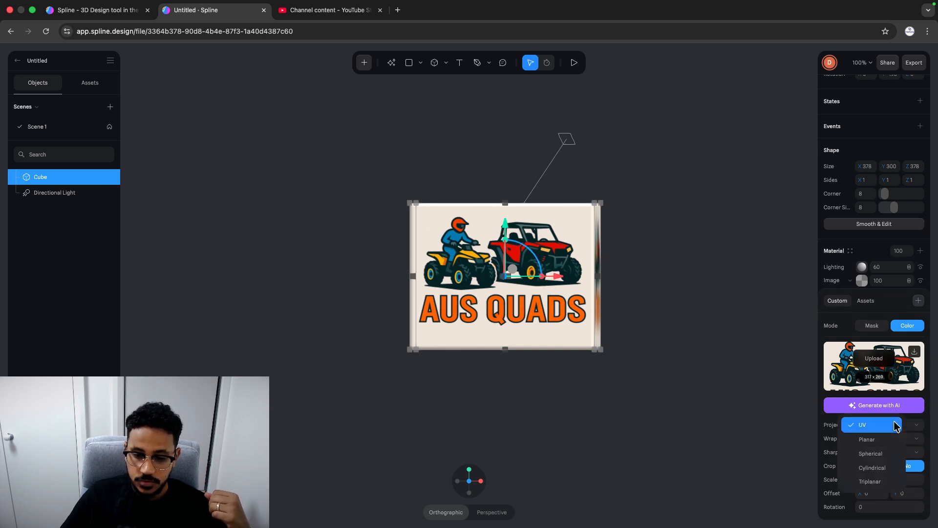
{"action": "left_click", "coordinate": [867, 439]}
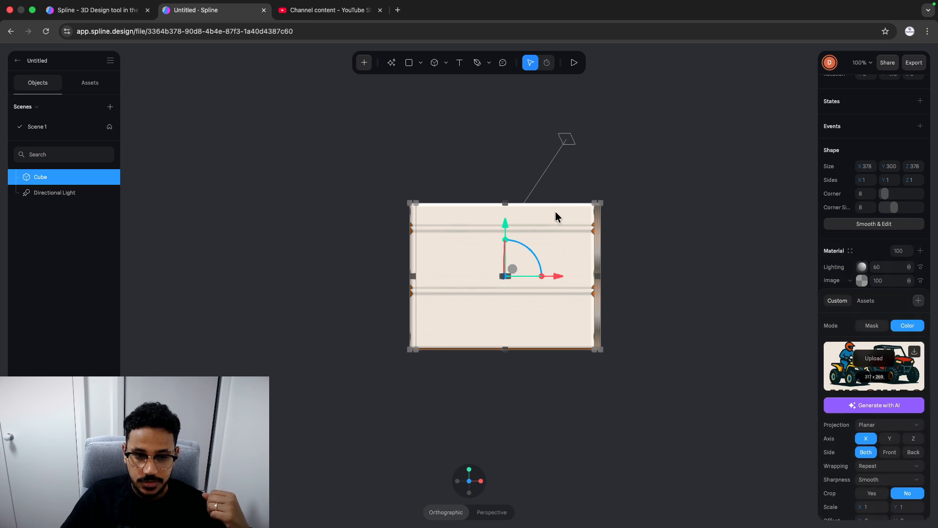
{"action": "left_click", "coordinate": [574, 62]}
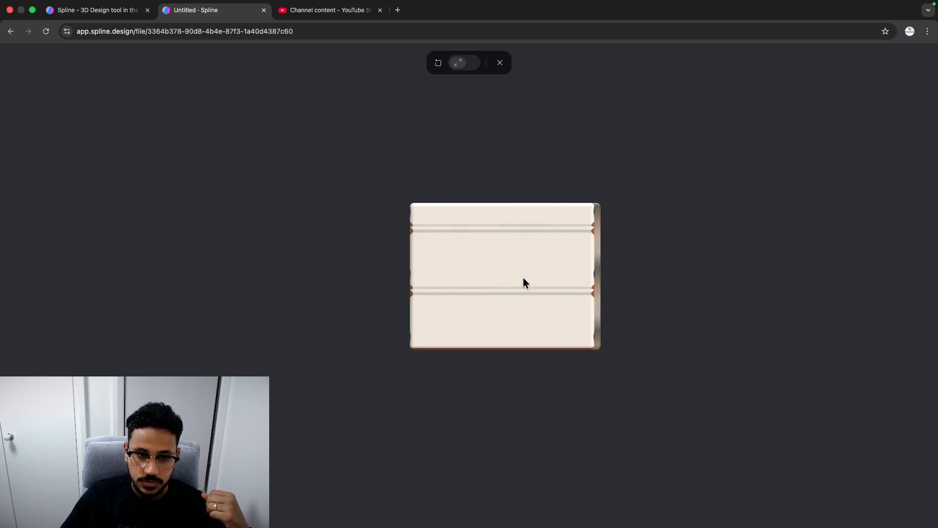
{"action": "left_click_drag", "start_coordinate": [525, 283], "coordinate": [596, 275]}
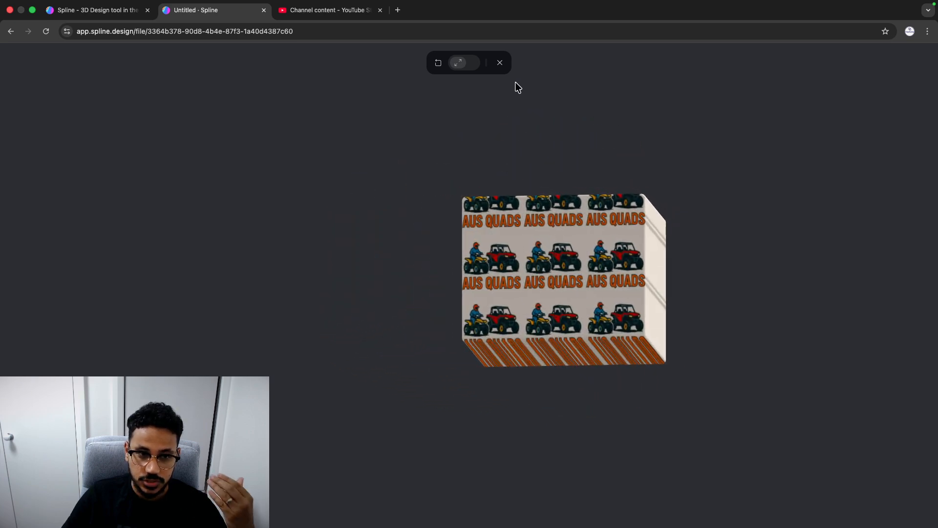
Step: Exit the preview and limit the cube's planar image texture to the Front side
{"action": "left_click", "coordinate": [499, 63]}
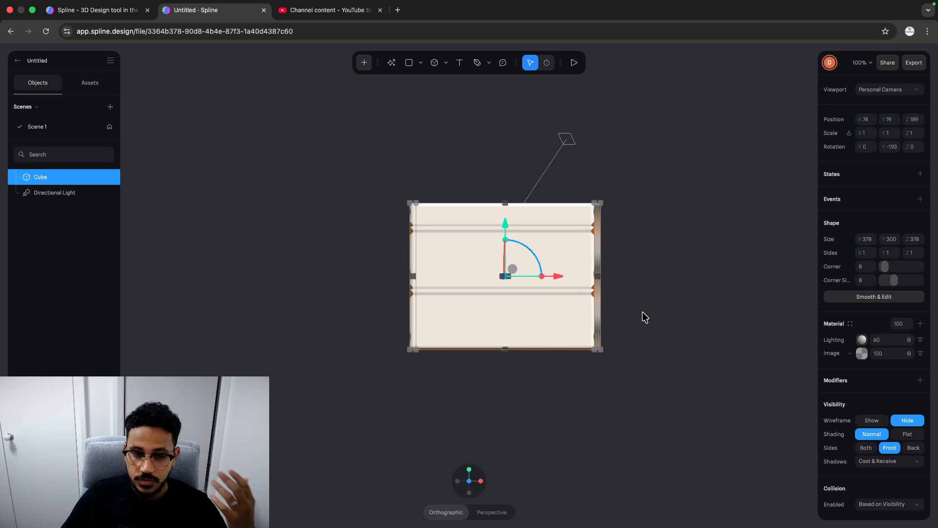
{"action": "left_click", "coordinate": [862, 354]}
{"action": "scroll", "coordinate": [874, 415], "scroll_direction": "down", "scroll_amount": 3}
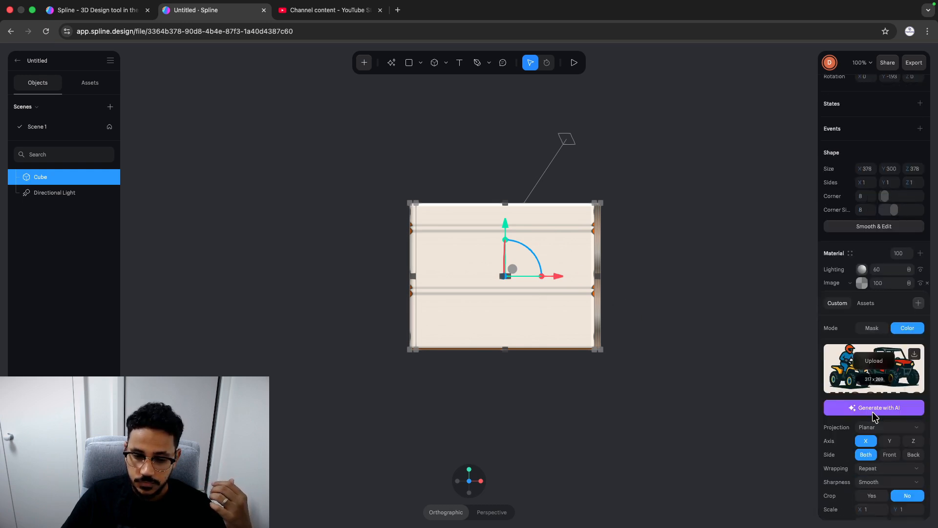
{"action": "left_click", "coordinate": [889, 456]}
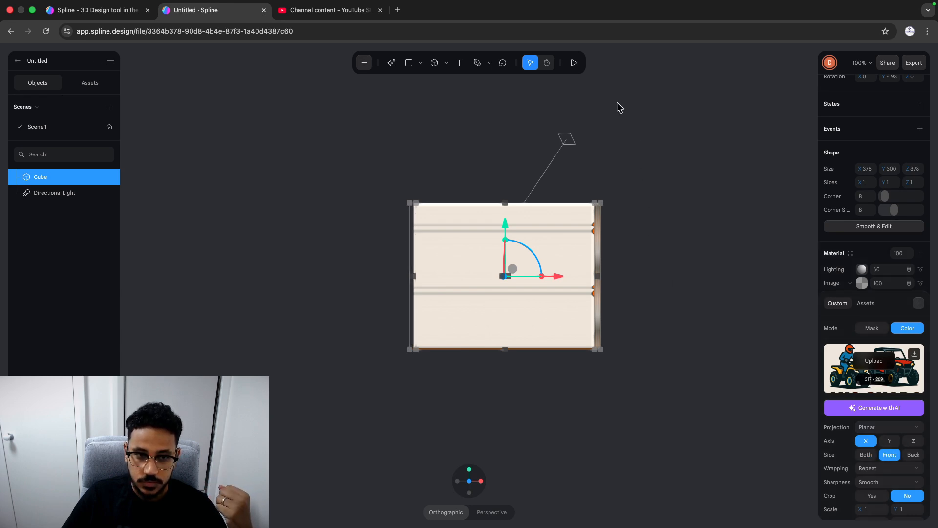
Step: Preview the cube in play mode, orbiting it to examine how the front-side projection maps onto its faces
{"action": "left_click", "coordinate": [574, 62]}
{"action": "left_click_drag", "start_coordinate": [583, 211], "coordinate": [415, 243]}
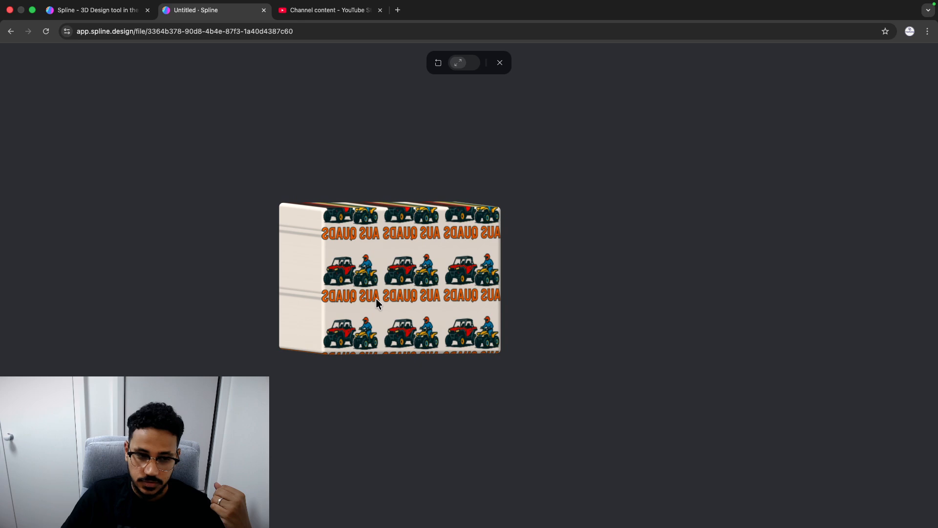
{"action": "left_click_drag", "start_coordinate": [376, 299], "coordinate": [347, 298]}
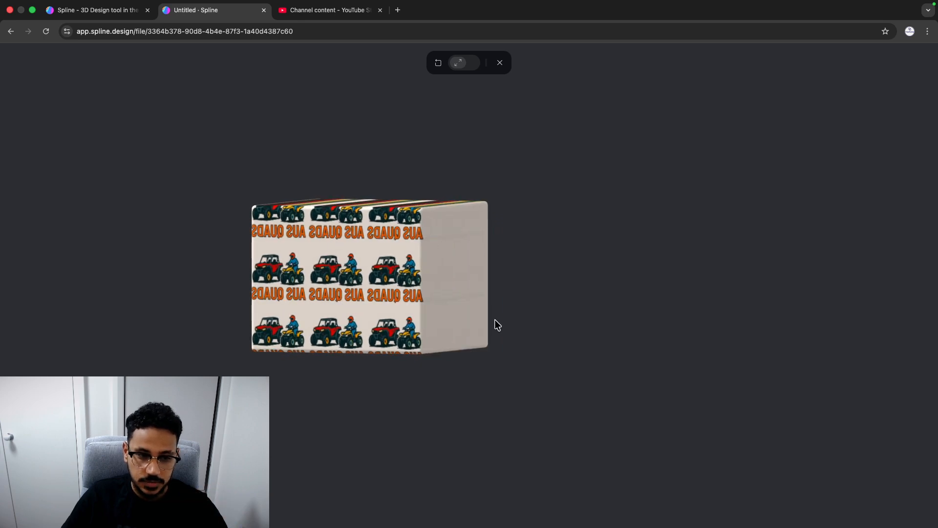
{"action": "left_click", "coordinate": [499, 62]}
Step: Rotate the cube about its vertical axis to -116.2° and set its image texture's wrapping to Clamp
{"action": "left_click_drag", "start_coordinate": [520, 278], "coordinate": [479, 278]}
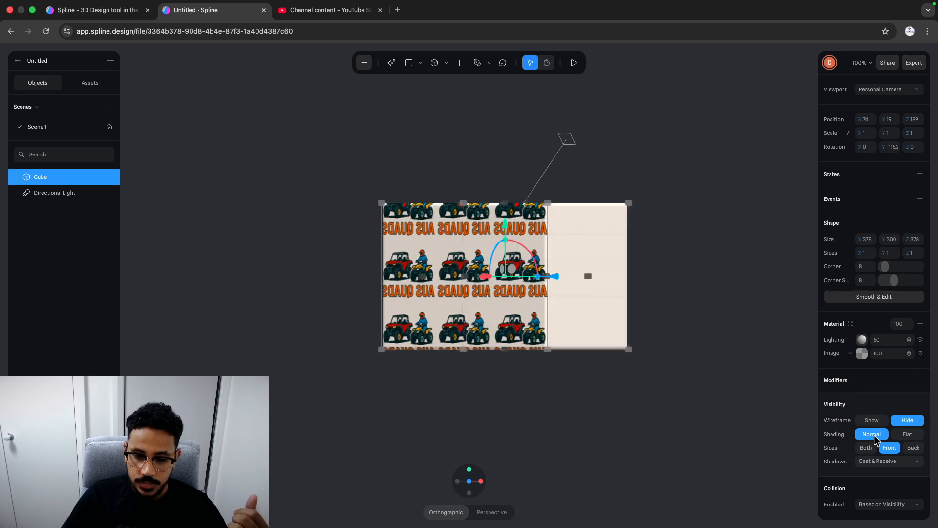
{"action": "left_click", "coordinate": [862, 352]}
{"action": "scroll", "coordinate": [889, 451], "scroll_direction": "down", "scroll_amount": 3}
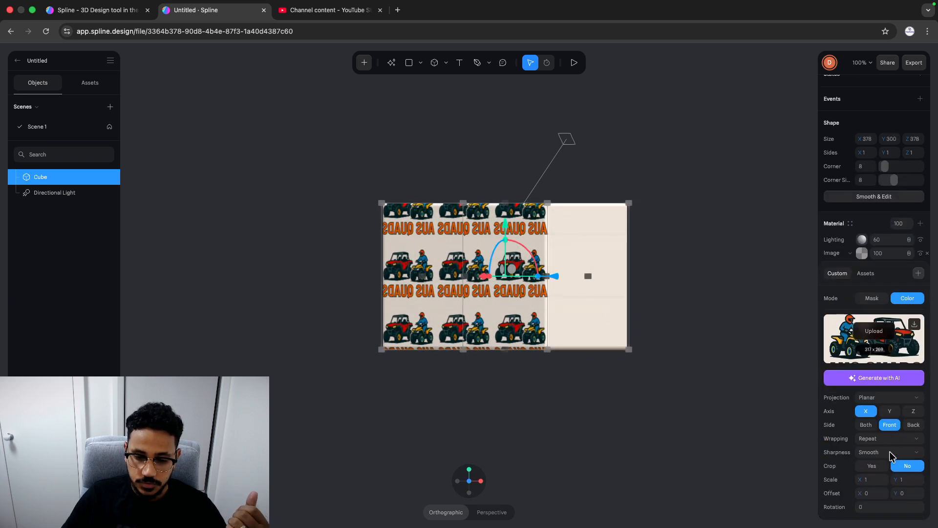
{"action": "left_click", "coordinate": [892, 440]}
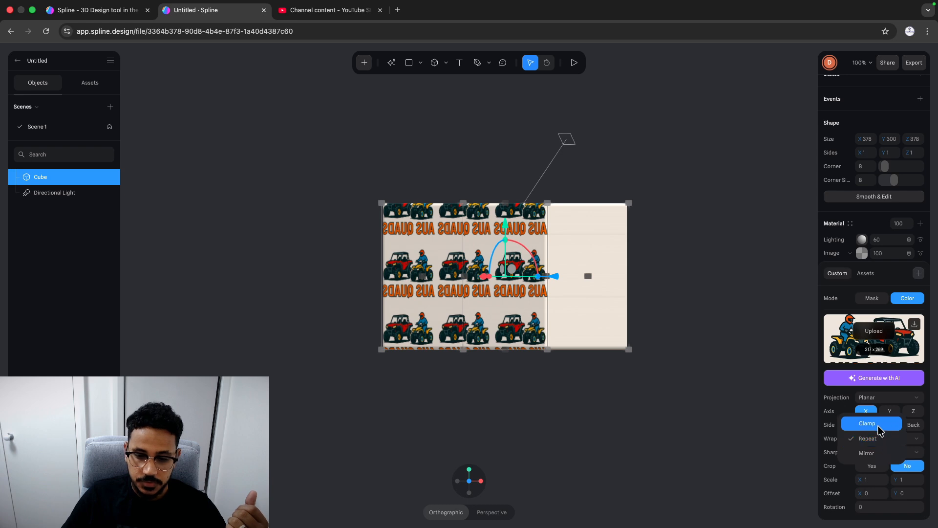
{"action": "left_click", "coordinate": [877, 425]}
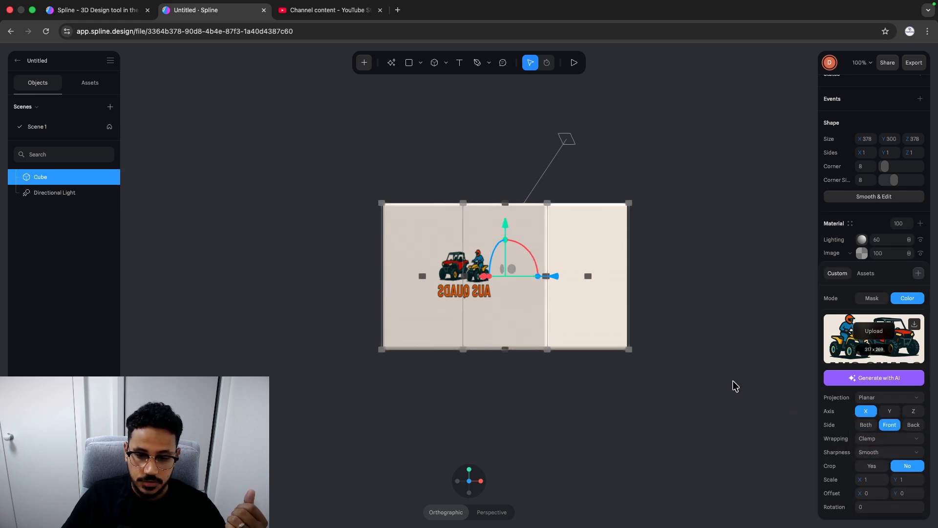
Step: Rotate the cube about its vertical axis to about -82.7° so the single logo faces the view
{"action": "left_click", "coordinate": [705, 441]}
{"action": "left_click", "coordinate": [476, 300]}
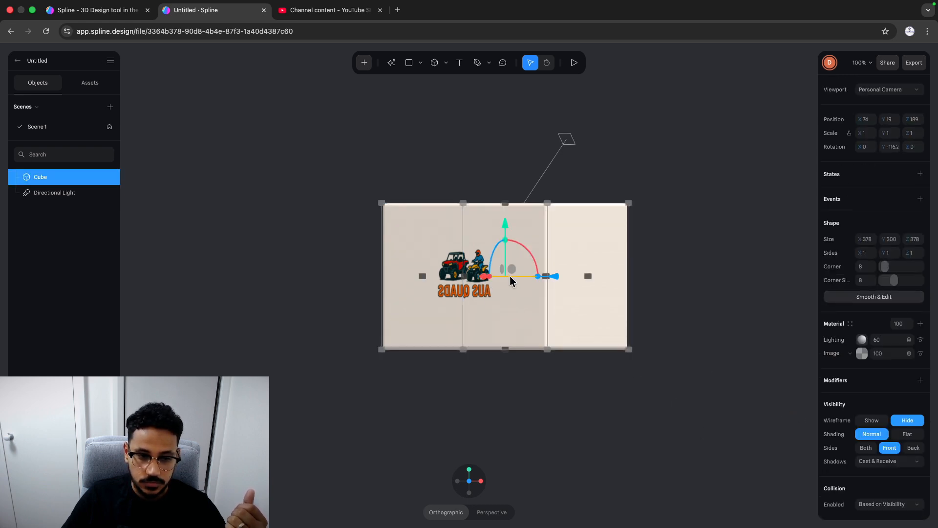
{"action": "mouse_move", "coordinate": [510, 276]}
{"action": "left_mouse_down"}
{"action": "mouse_move", "coordinate": [566, 286]}
{"action": "mouse_move", "coordinate": [501, 291]}
{"action": "mouse_move", "coordinate": [527, 277]}
{"action": "left_mouse_up"}
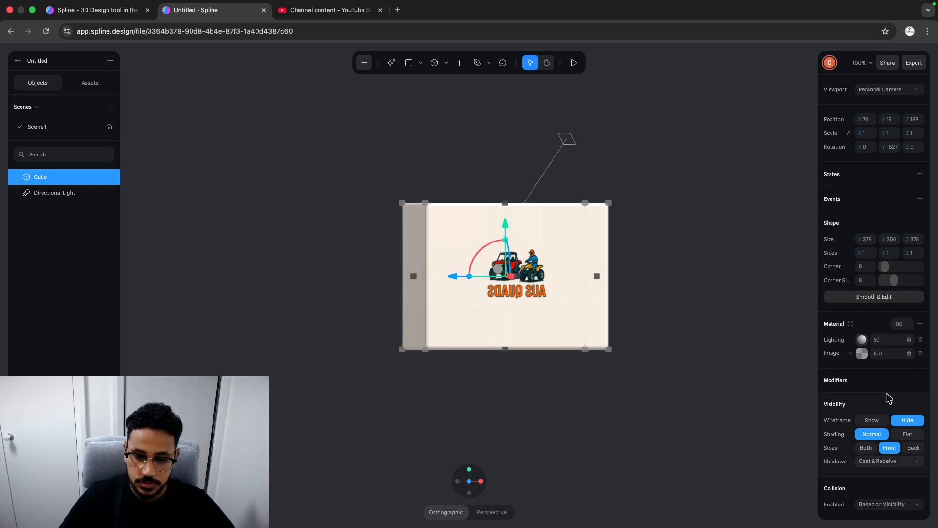
Step: Try Mirror and Repeat wrapping on the cube's image texture, and set the wrapping back to Clamp
{"action": "left_click", "coordinate": [862, 353]}
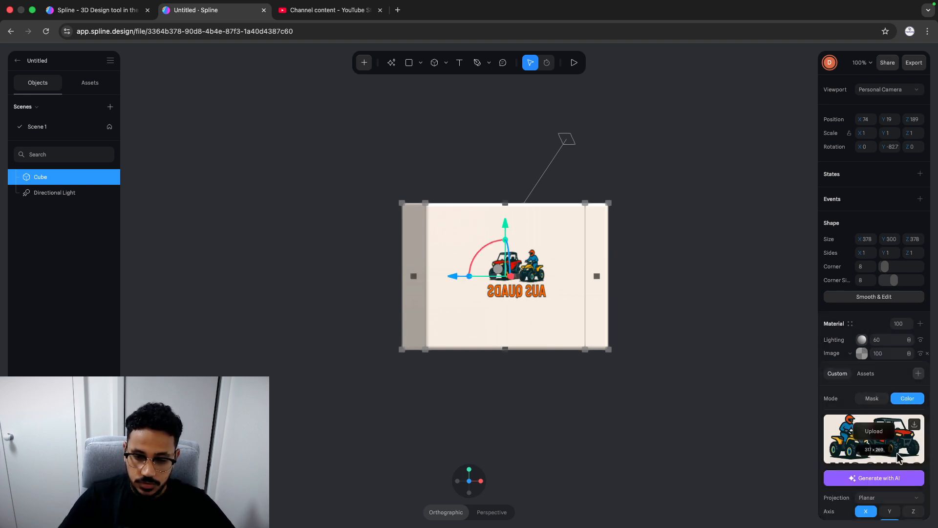
{"action": "scroll", "coordinate": [891, 440], "scroll_direction": "down", "scroll_amount": 3}
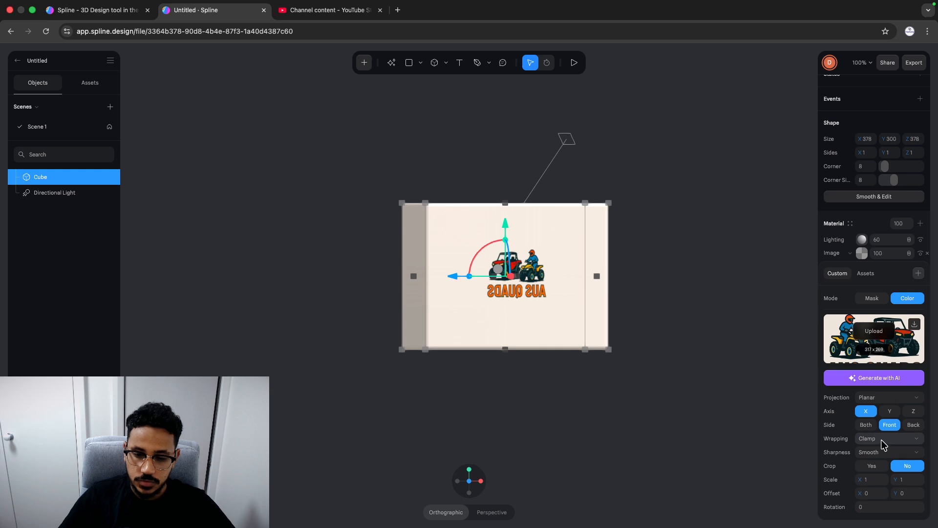
{"action": "left_click", "coordinate": [883, 441]}
{"action": "left_click", "coordinate": [879, 468]}
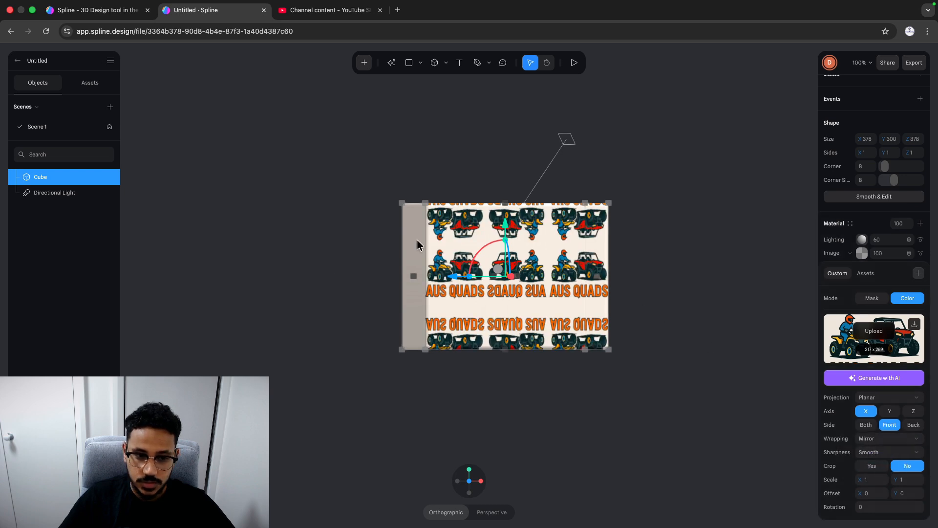
{"action": "left_click", "coordinate": [878, 439]}
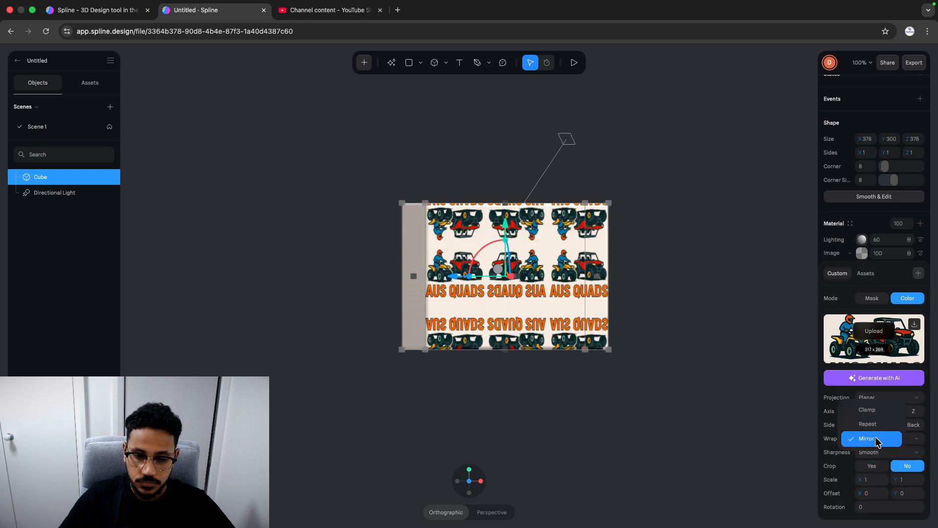
{"action": "left_click", "coordinate": [873, 424]}
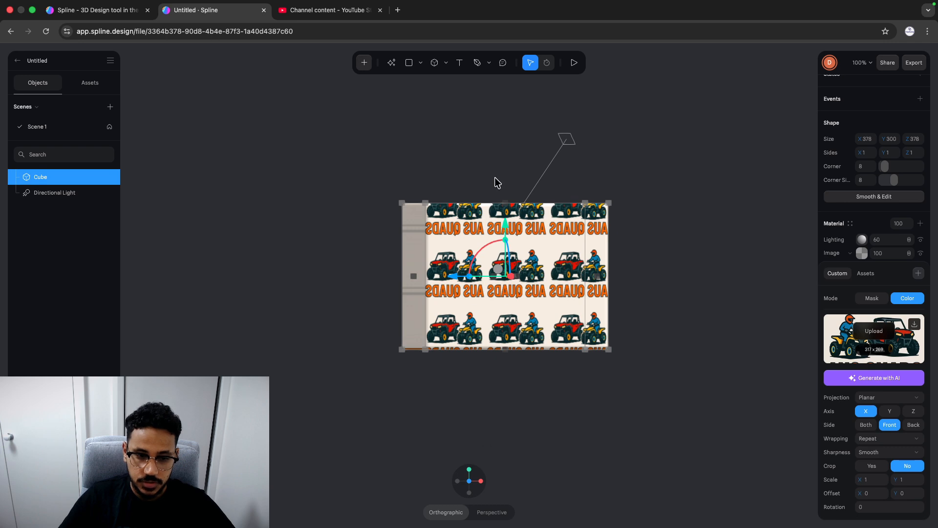
{"action": "left_click", "coordinate": [880, 439]}
{"action": "left_click", "coordinate": [876, 424]}
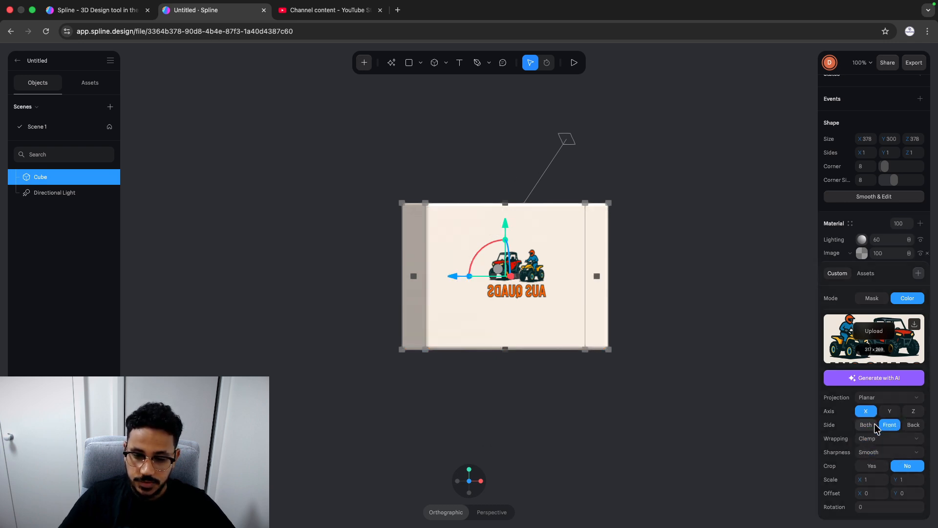
Step: Set the texture's projection axis to Z and try the Back side, rotating the cube to check the logo
{"action": "left_click", "coordinate": [915, 414]}
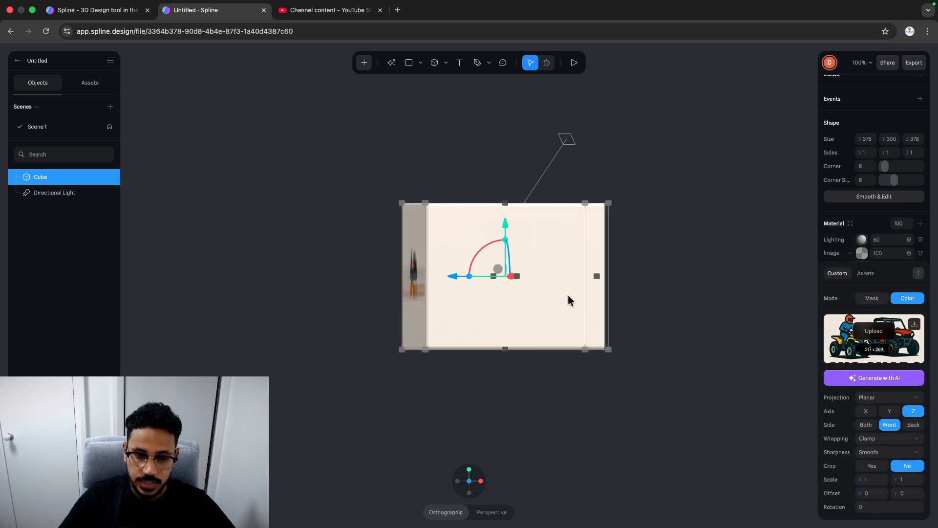
{"action": "left_click_drag", "start_coordinate": [496, 276], "coordinate": [523, 277]}
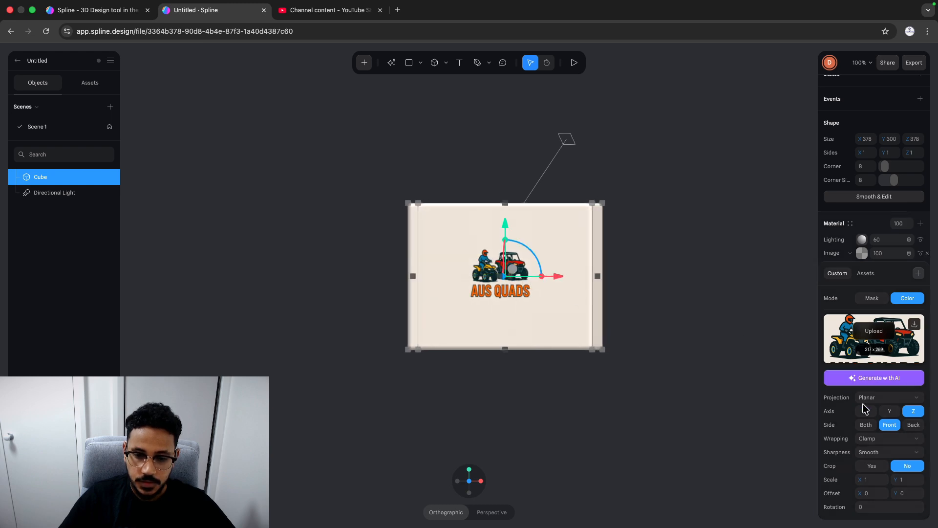
{"action": "left_click", "coordinate": [914, 427]}
{"action": "left_click_drag", "start_coordinate": [519, 272], "coordinate": [459, 277]}
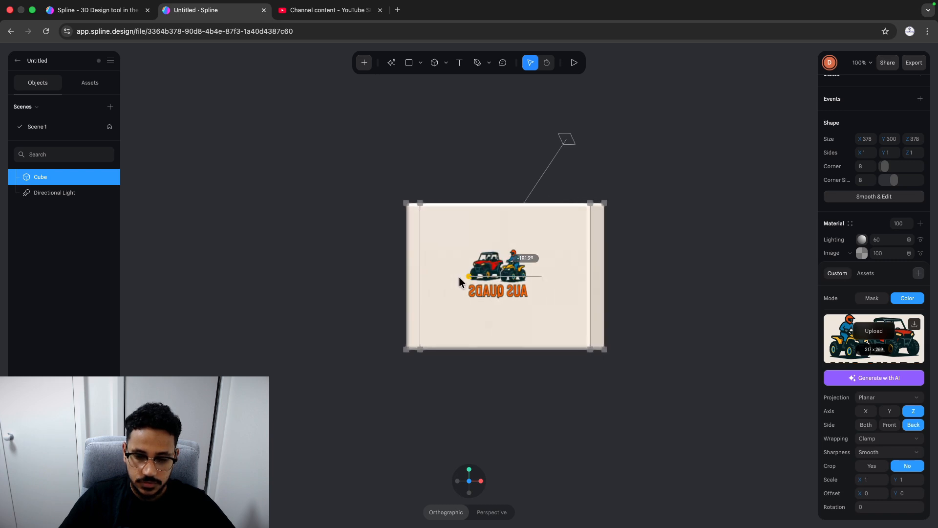
Step: Scale the Front-side logo texture to X 2.35 and Y 2.10, and rotate the cube so its logo face points forward
{"action": "left_click_drag", "start_coordinate": [859, 480], "coordinate": [908, 481]}
{"action": "left_click", "coordinate": [889, 426]}
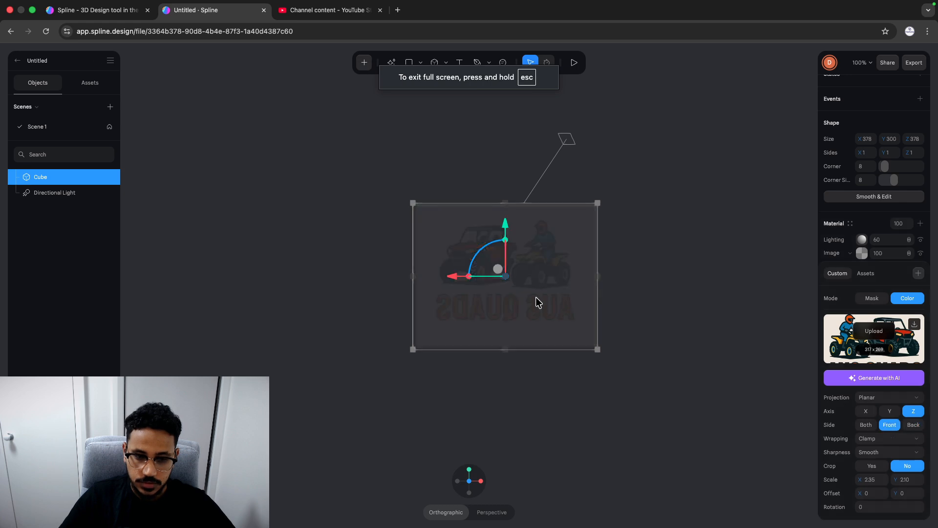
{"action": "left_click_drag", "start_coordinate": [491, 280], "coordinate": [550, 277]}
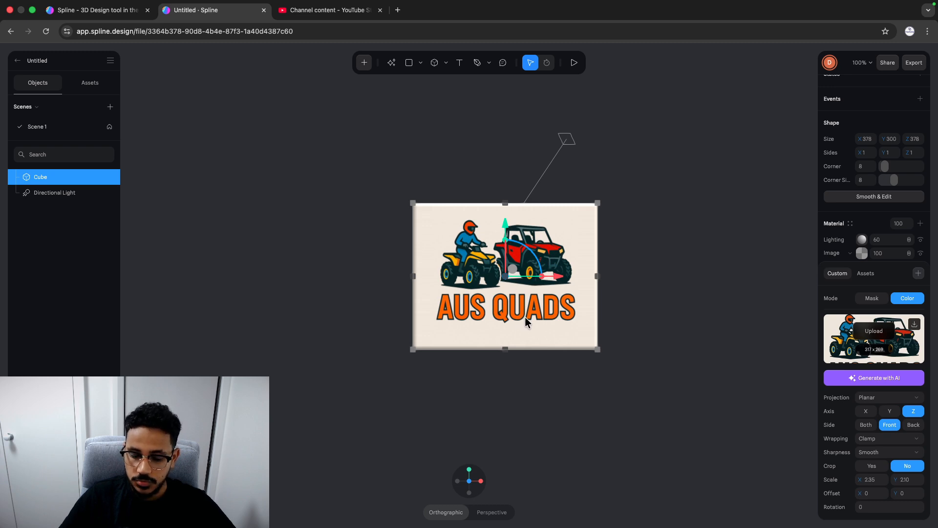
Step: Preview the cube with its enlarged logo in play mode from a slightly turned angle
{"action": "left_click", "coordinate": [576, 64]}
{"action": "left_click_drag", "start_coordinate": [578, 93], "coordinate": [571, 269]}
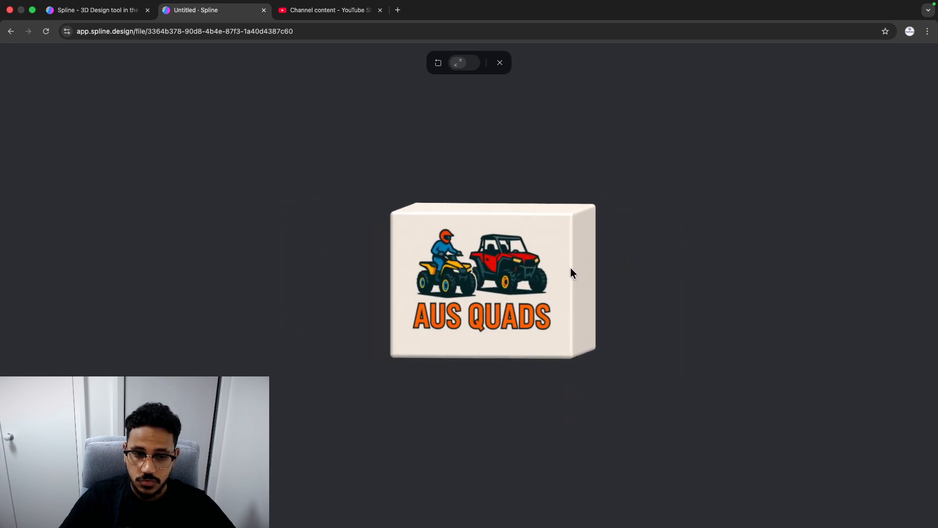
{"action": "left_click", "coordinate": [500, 63]}
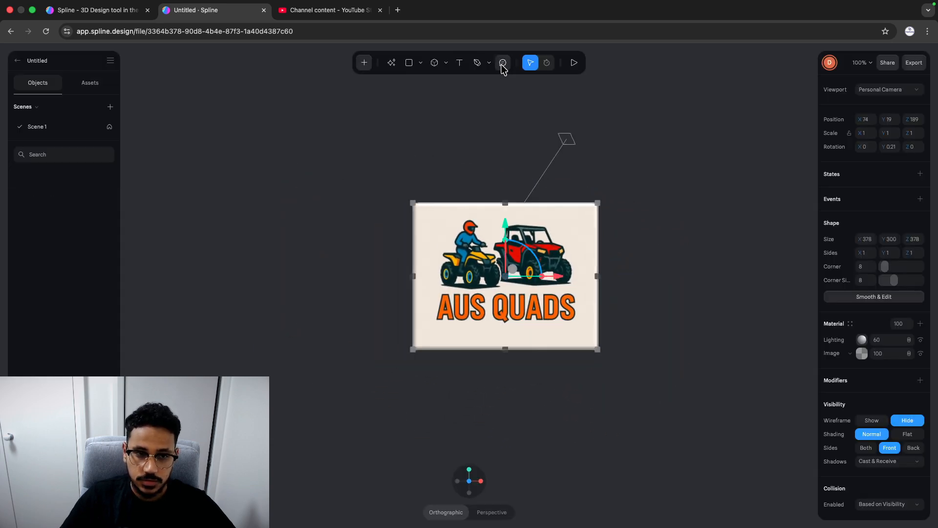
Step: Add a second material layer to the cube and change its type from Color to Image
{"action": "left_click", "coordinate": [863, 353]}
{"action": "scroll", "coordinate": [870, 381], "scroll_direction": "down", "scroll_amount": 3}
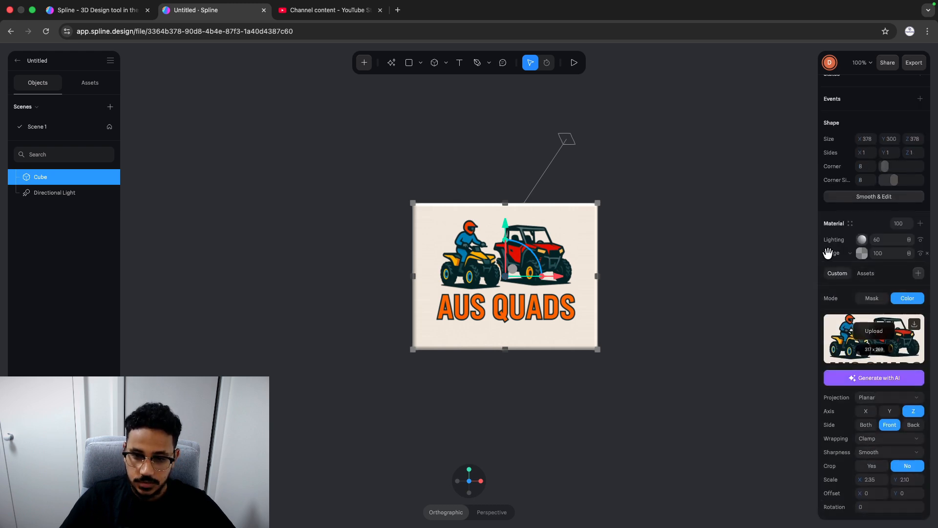
{"action": "left_click", "coordinate": [920, 224]}
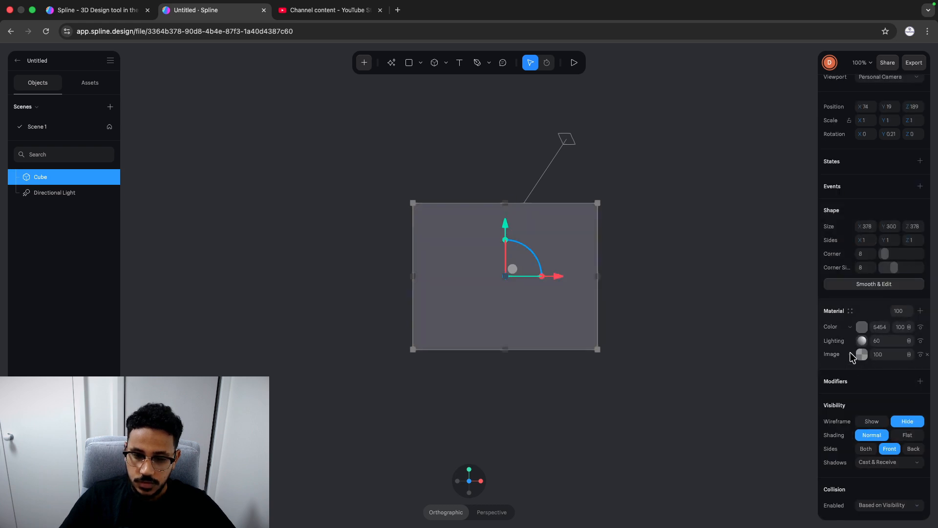
{"action": "left_click", "coordinate": [862, 329]}
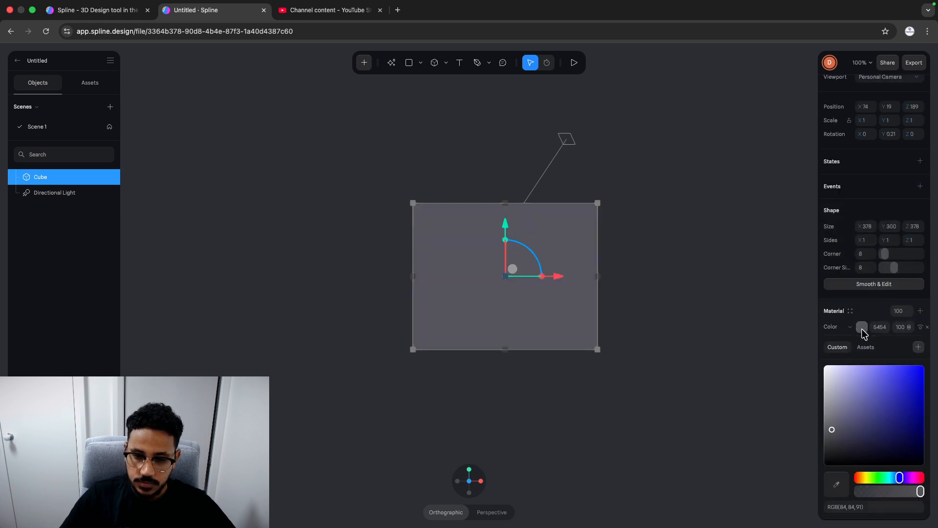
{"action": "left_click", "coordinate": [819, 336]}
{"action": "left_click", "coordinate": [850, 328]}
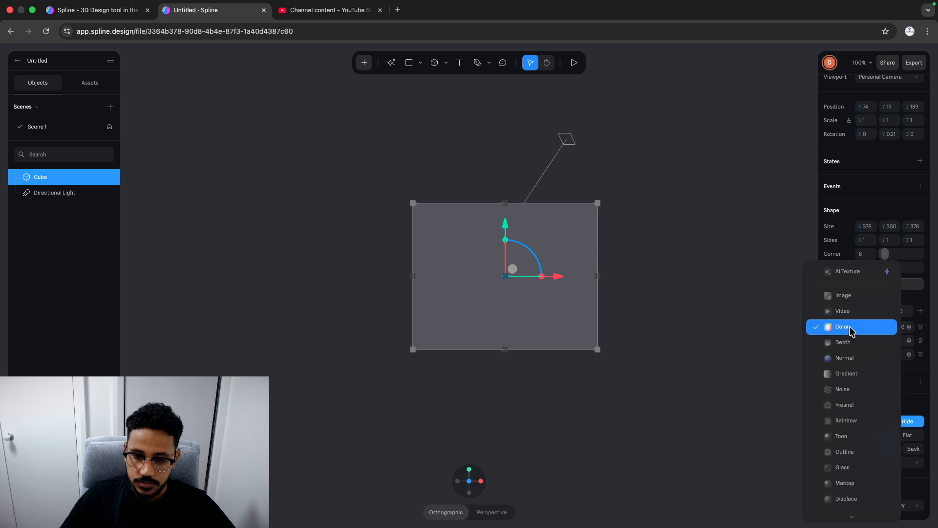
{"action": "left_click", "coordinate": [843, 295]}
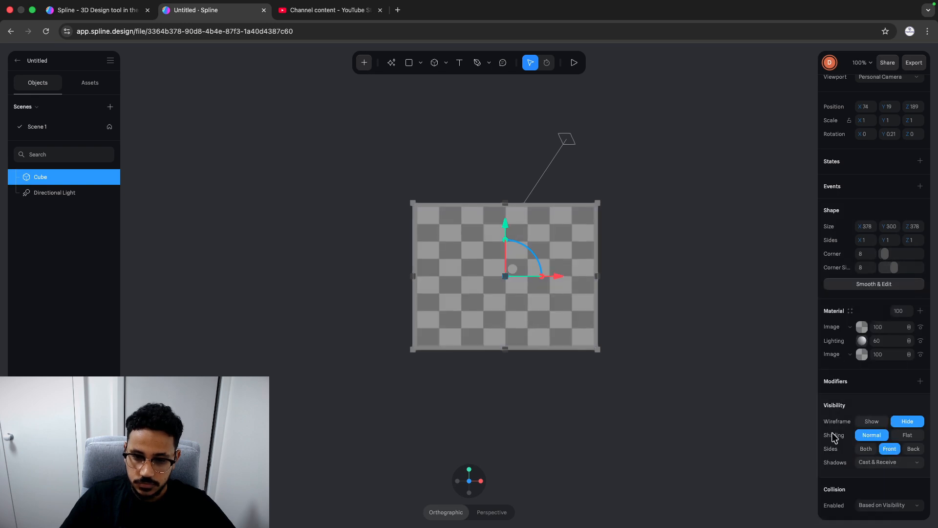
Step: Move the logo image layer to the top of the cube's material stack, rotating the cube to check its faces
{"action": "left_click_drag", "start_coordinate": [527, 278], "coordinate": [555, 283]}
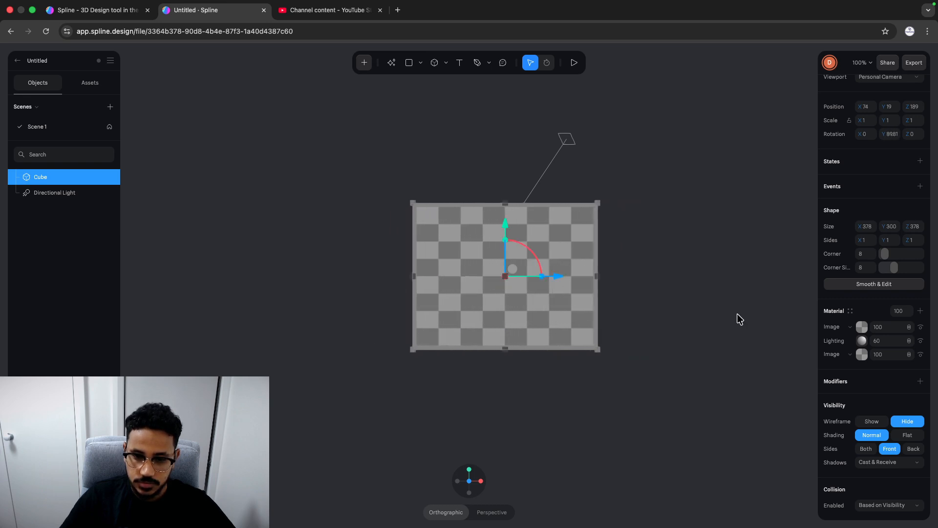
{"action": "mouse_move", "coordinate": [826, 329]}
{"action": "left_mouse_down"}
{"action": "mouse_move", "coordinate": [835, 356]}
{"action": "mouse_move", "coordinate": [830, 328]}
{"action": "left_mouse_up"}
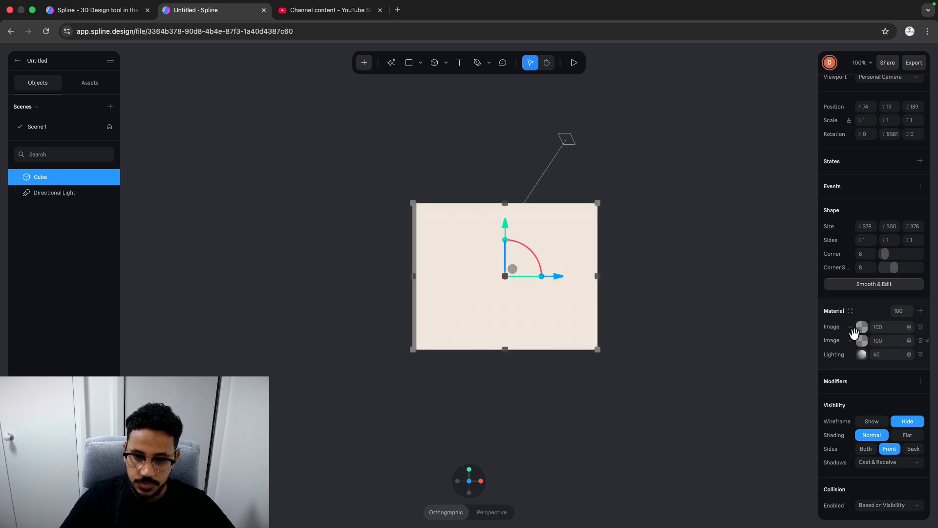
{"action": "left_click_drag", "start_coordinate": [515, 275], "coordinate": [552, 280]}
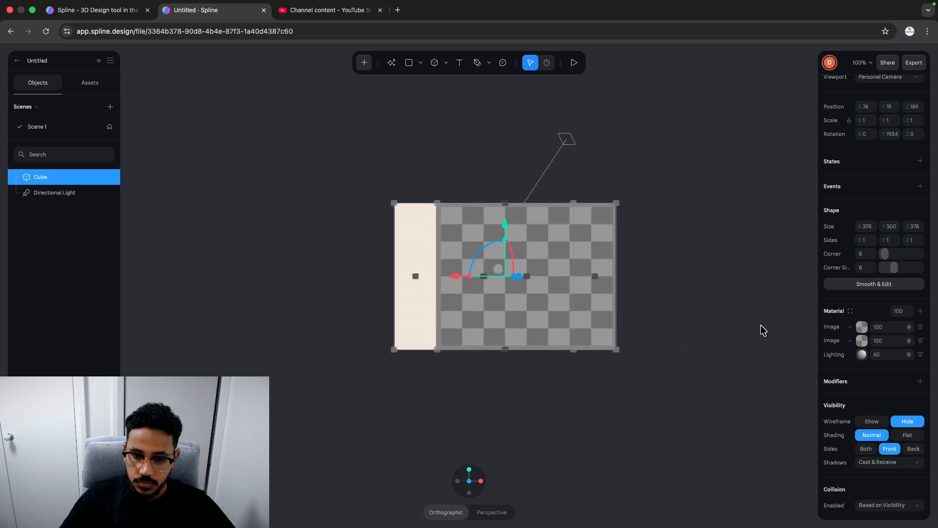
Step: Examine the projection and layer type settings of the cube's top image layer
{"action": "left_click", "coordinate": [862, 327]}
{"action": "scroll", "coordinate": [862, 414], "scroll_direction": "down", "scroll_amount": 3}
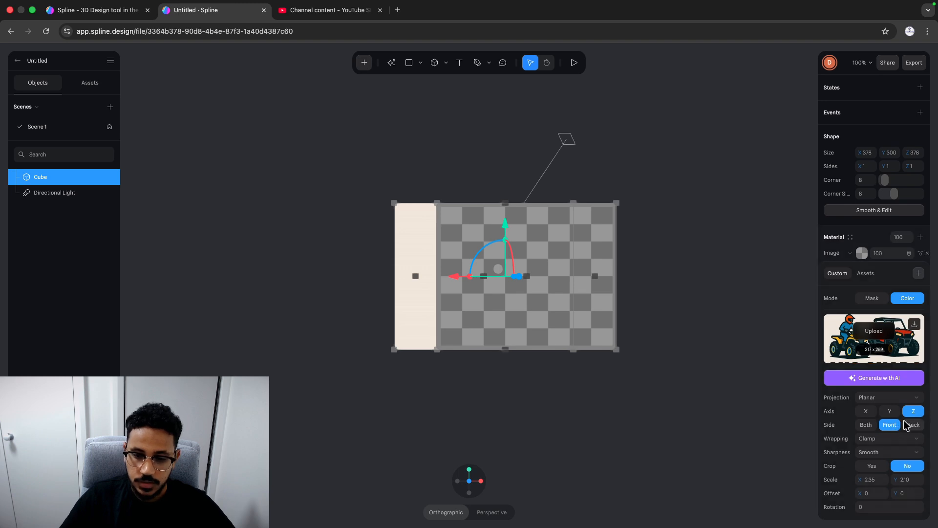
{"action": "left_click", "coordinate": [850, 254]}
{"action": "left_click", "coordinate": [750, 213]}
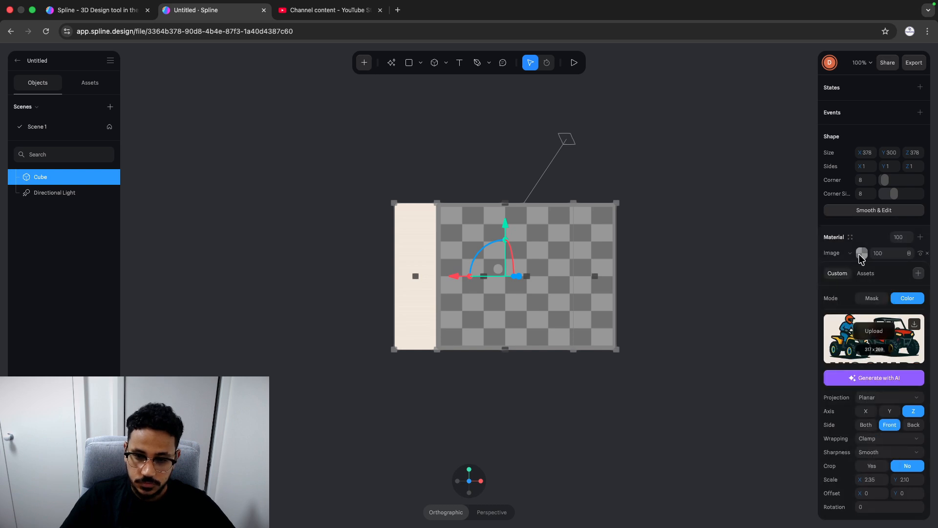
{"action": "left_click", "coordinate": [861, 254]}
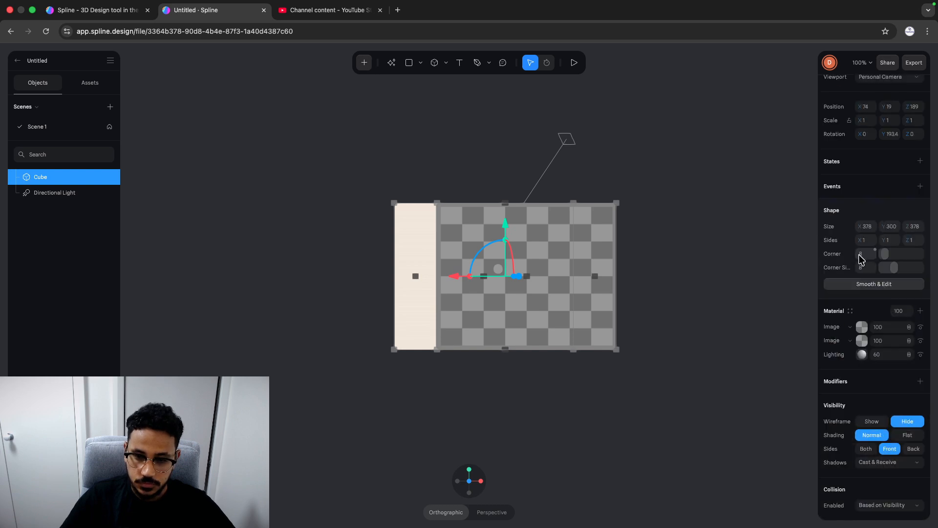
Step: Upload the black-and-white AUS QUADS logo screenshot from the Desktop into the cube's second image layer
{"action": "left_click", "coordinate": [920, 341]}
{"action": "left_click", "coordinate": [920, 341]}
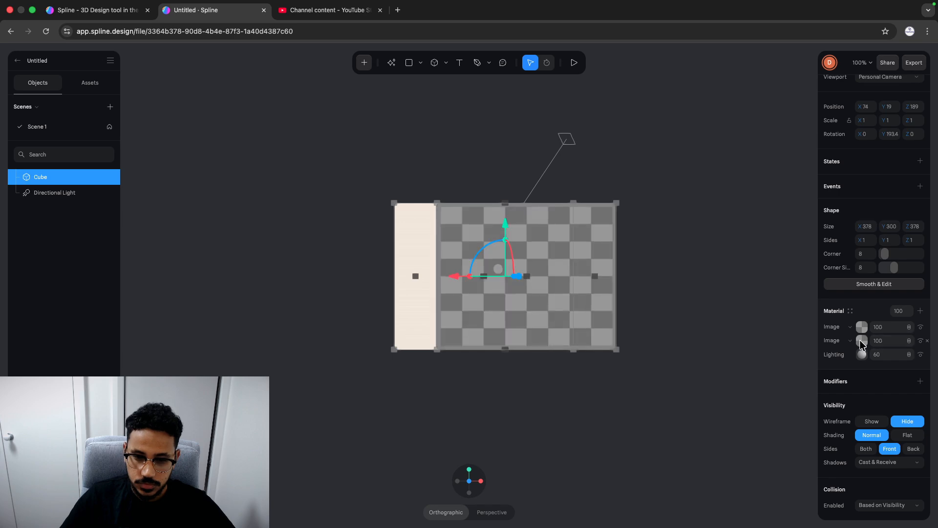
{"action": "left_click", "coordinate": [861, 341]}
{"action": "left_click", "coordinate": [868, 426]}
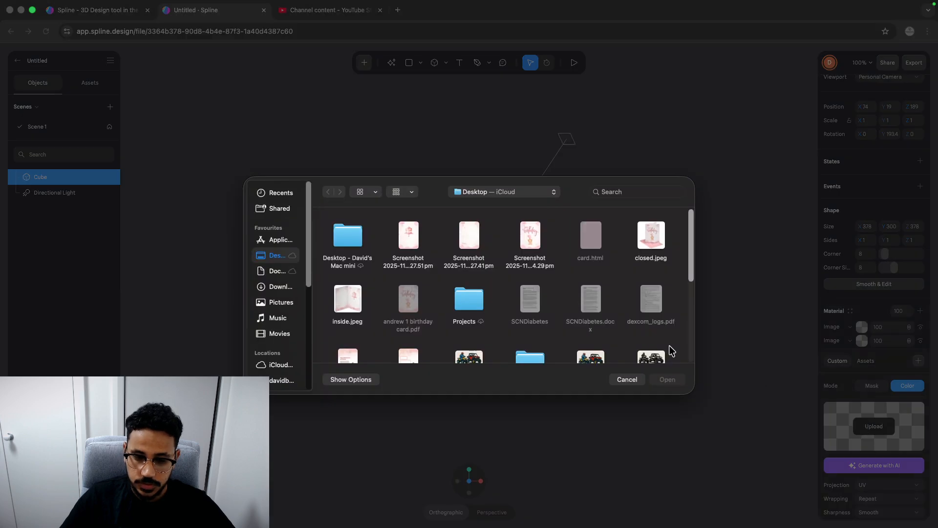
{"action": "scroll", "coordinate": [643, 327], "scroll_direction": "down", "scroll_amount": 5}
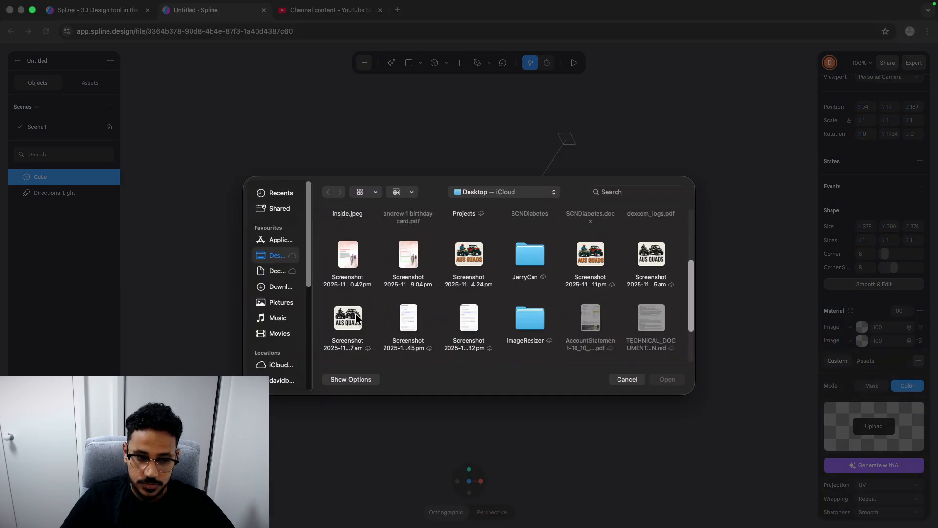
{"action": "left_click", "coordinate": [357, 318]}
{"action": "left_click", "coordinate": [667, 380]}
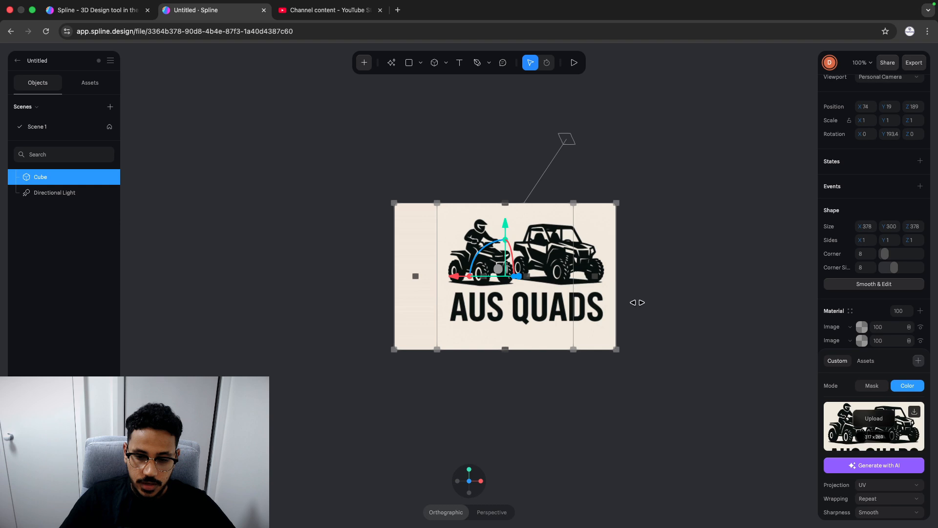
Step: Set the second image layer's projection to Planar on the Z axis, Back side only, with Clamp wrapping
{"action": "scroll", "coordinate": [892, 415], "scroll_direction": "down", "scroll_amount": 2}
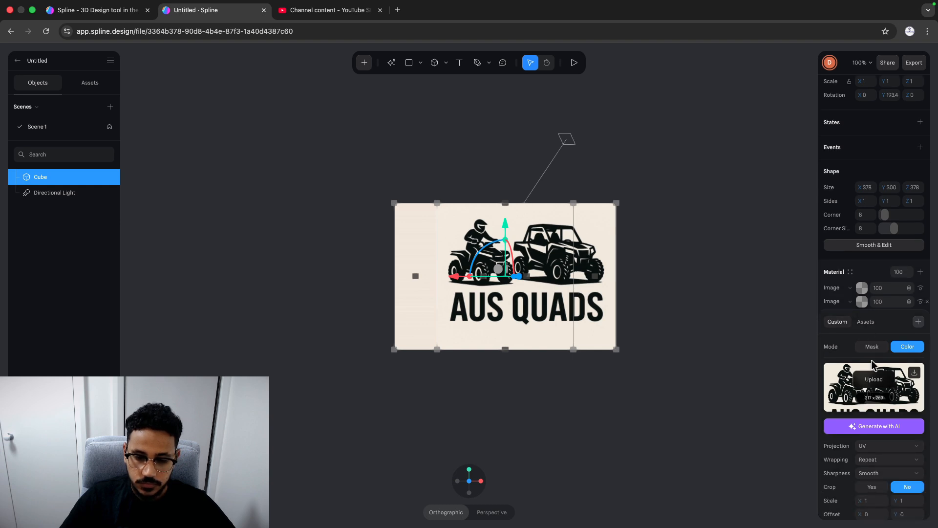
{"action": "scroll", "coordinate": [880, 401], "scroll_direction": "down", "scroll_amount": 1}
{"action": "left_click", "coordinate": [882, 427]}
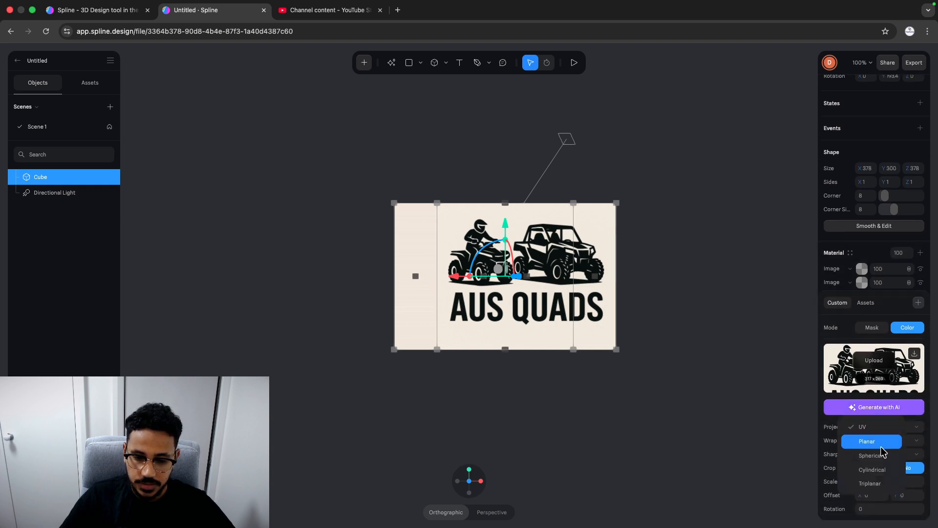
{"action": "left_click", "coordinate": [881, 444]}
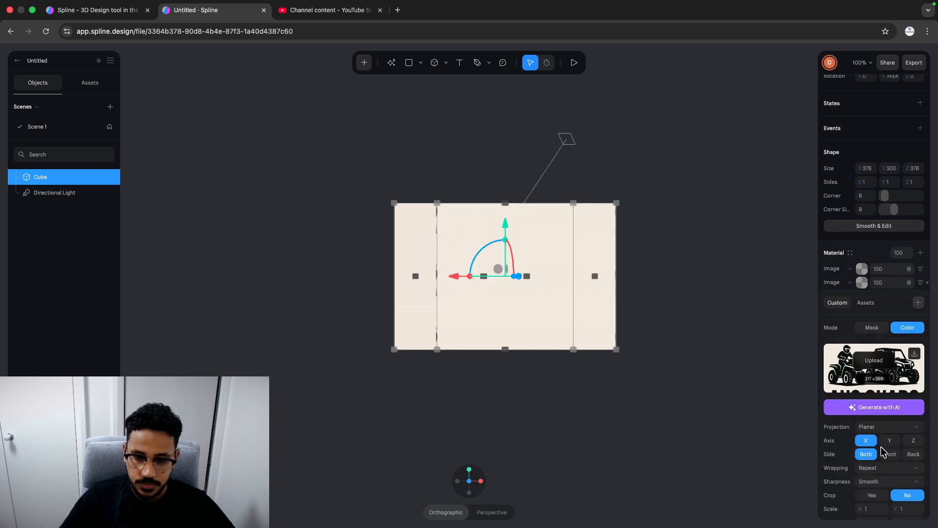
{"action": "left_click", "coordinate": [912, 441]}
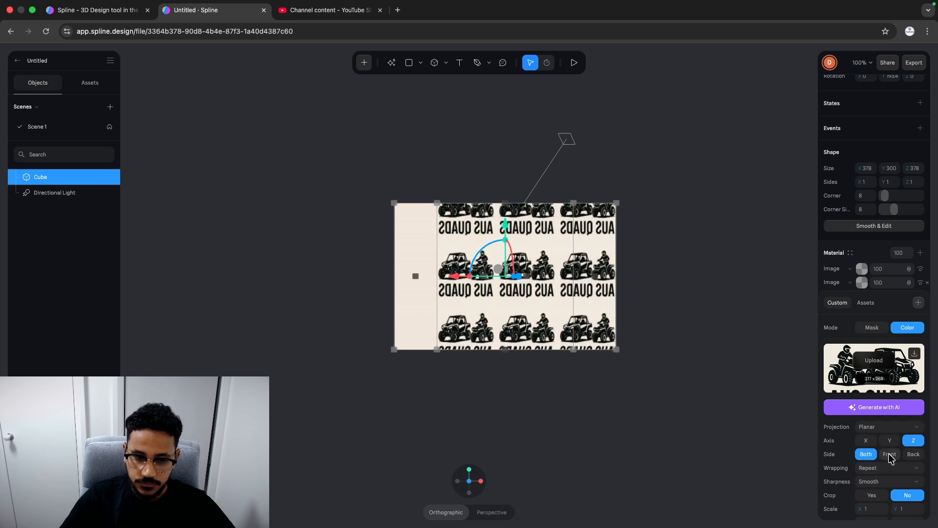
{"action": "left_click", "coordinate": [889, 454]}
{"action": "left_click", "coordinate": [910, 455]}
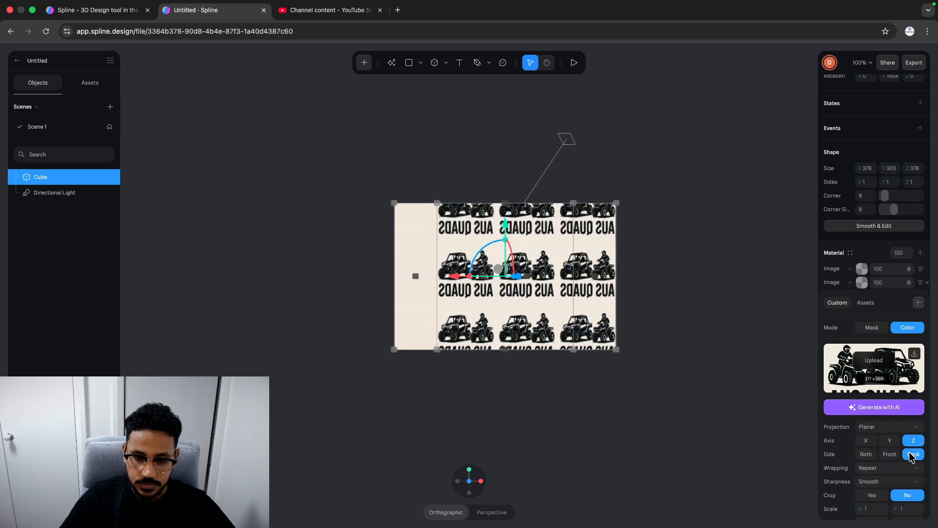
{"action": "left_click", "coordinate": [877, 468]}
{"action": "left_click", "coordinate": [877, 460]}
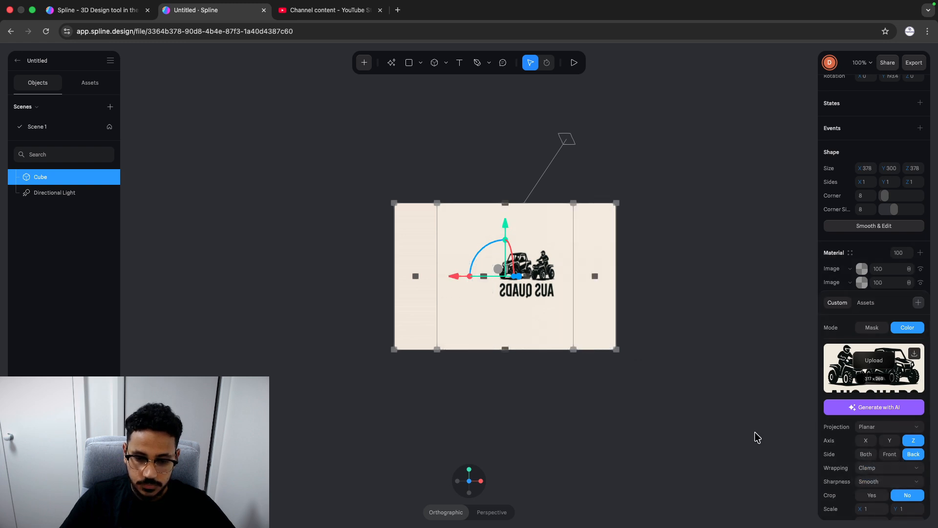
Step: Scale the black logo image to 2.50 in X and 2 in Y, turning the cube so its back face points straight forward
{"action": "scroll", "coordinate": [875, 462], "scroll_direction": "down", "scroll_amount": 1}
{"action": "left_click_drag", "start_coordinate": [862, 483], "coordinate": [819, 460]}
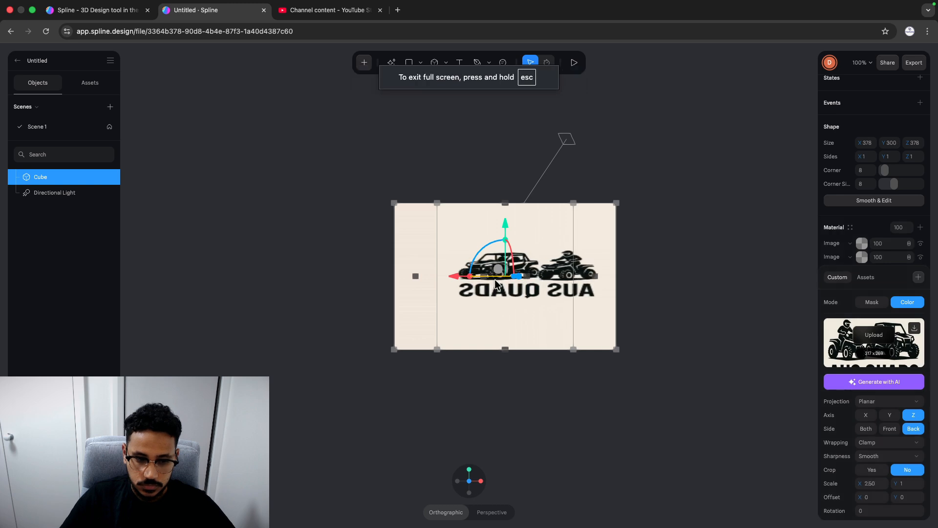
{"action": "left_click_drag", "start_coordinate": [494, 280], "coordinate": [488, 278]}
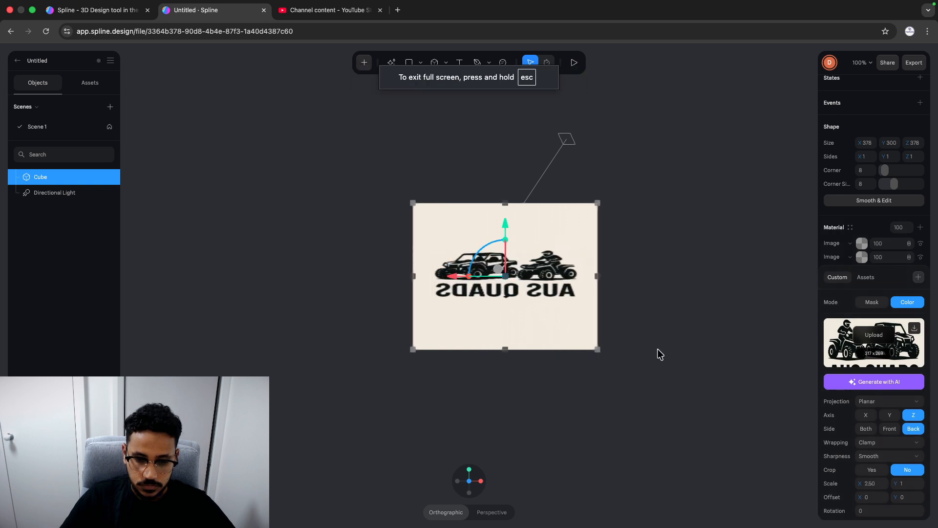
{"action": "left_click_drag", "start_coordinate": [899, 483], "coordinate": [905, 484]}
{"action": "left_click", "coordinate": [668, 263]}
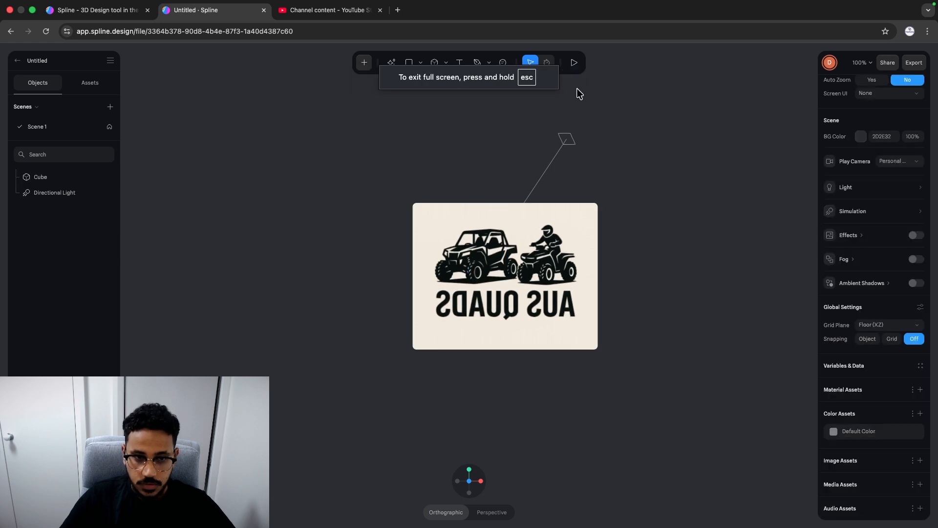
Step: Preview the cube in play mode and rotate it to check the logos on its front and back faces
{"action": "left_click", "coordinate": [574, 63]}
{"action": "left_click_drag", "start_coordinate": [539, 271], "coordinate": [386, 270]}
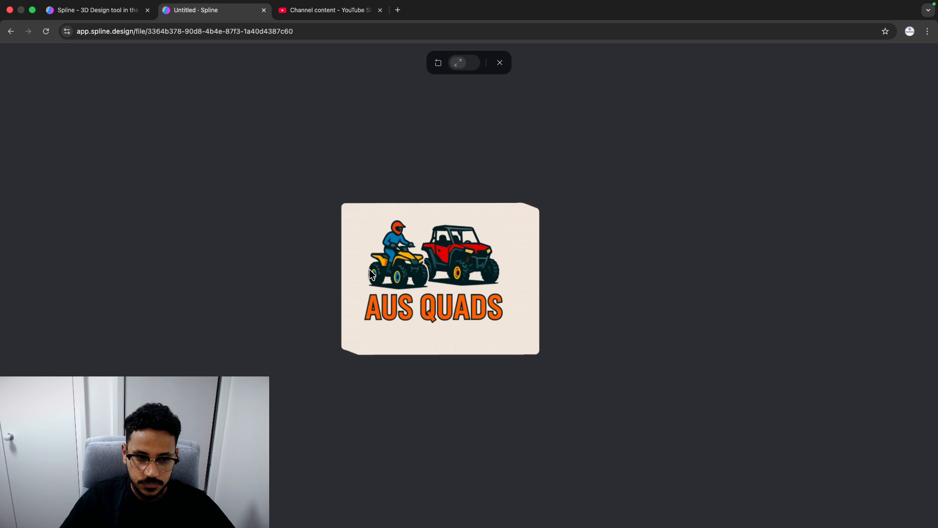
{"action": "left_click_drag", "start_coordinate": [447, 301], "coordinate": [555, 226]}
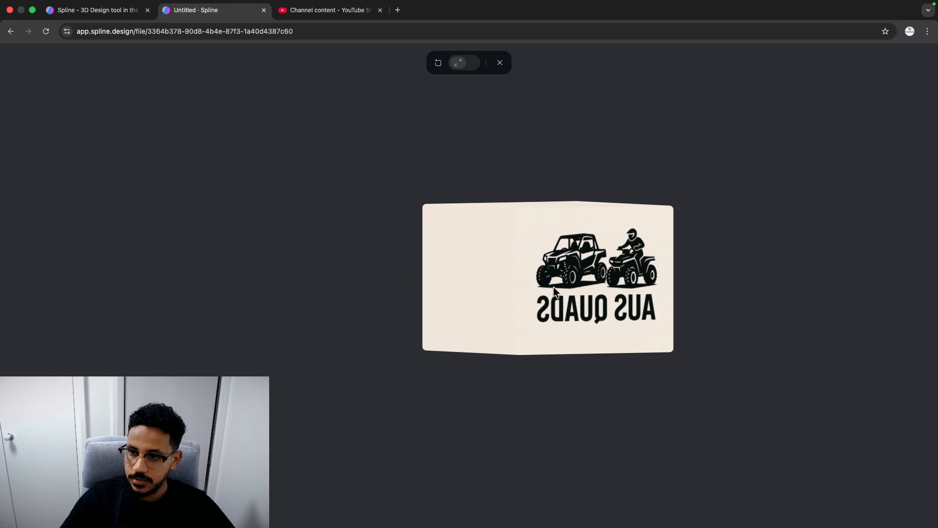
{"action": "left_click_drag", "start_coordinate": [604, 282], "coordinate": [432, 282]}
{"action": "left_click", "coordinate": [499, 64]}
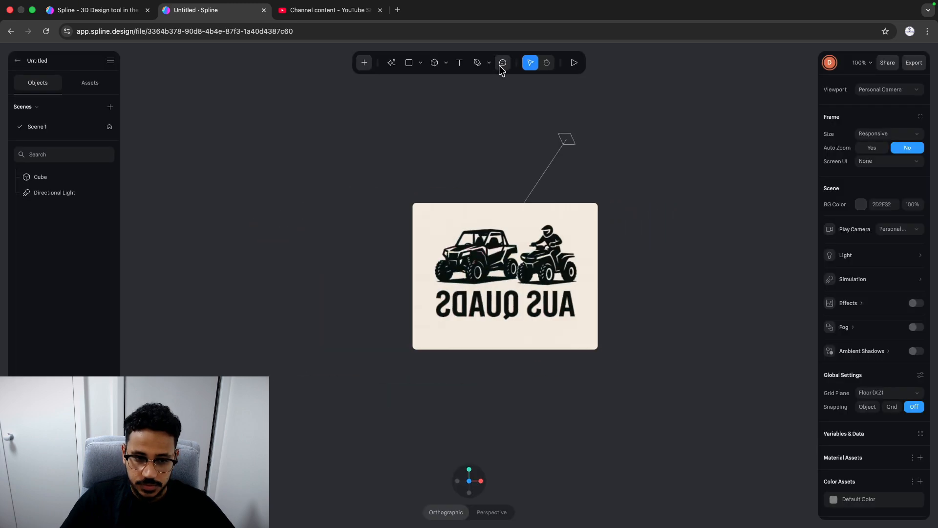
Step: Mirror the black logo on the cube's back face horizontally by setting its image X scale to -2.50
{"action": "left_click", "coordinate": [532, 287]}
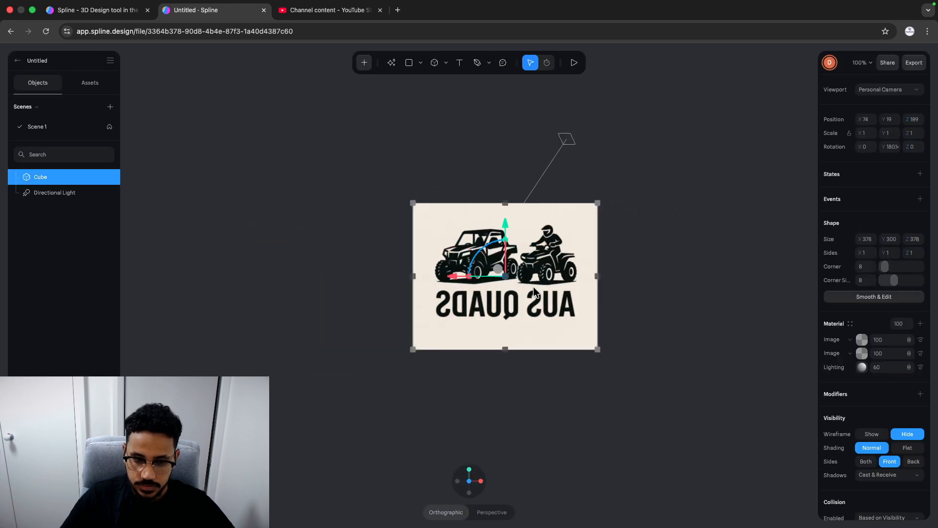
{"action": "left_click", "coordinate": [863, 353]}
{"action": "scroll", "coordinate": [865, 415], "scroll_direction": "down", "scroll_amount": 3}
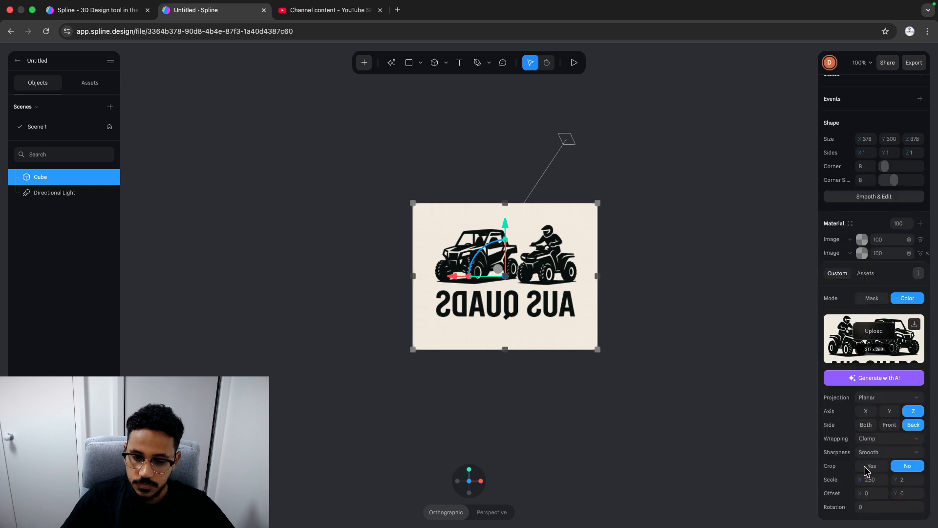
{"action": "left_click", "coordinate": [866, 481]}
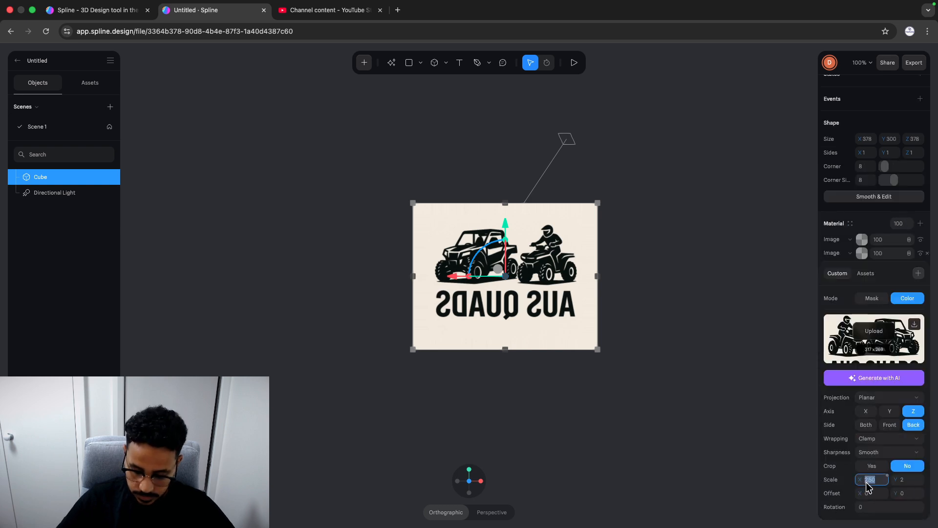
{"action": "key", "text": "Left"}
{"action": "type", "text": "-"}
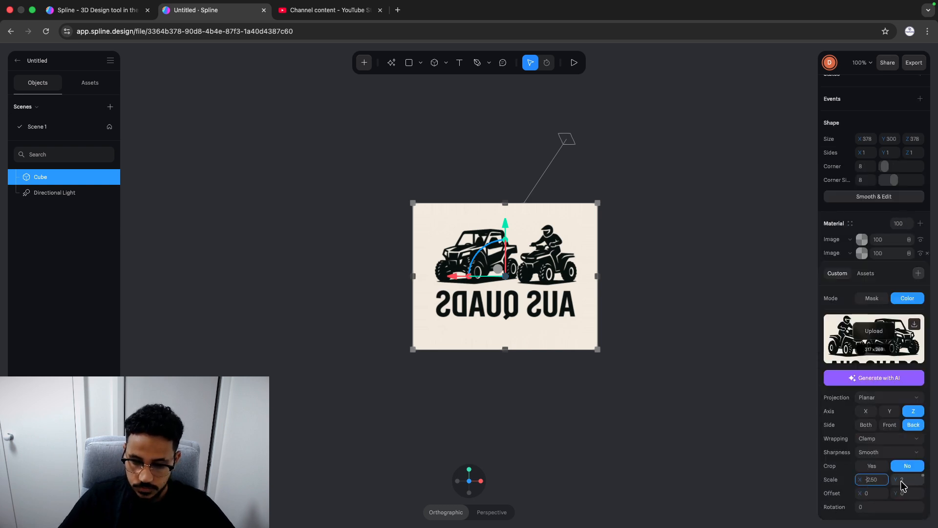
Step: Try flipping the black logo vertically with a negative Y scale, and set the Y scale back to 2
{"action": "left_click", "coordinate": [903, 480]}
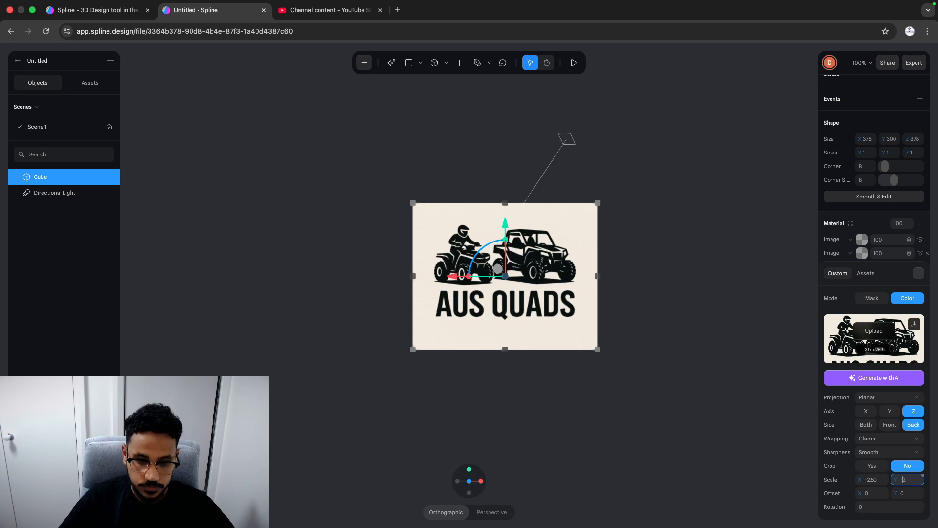
{"action": "key", "text": "Return"}
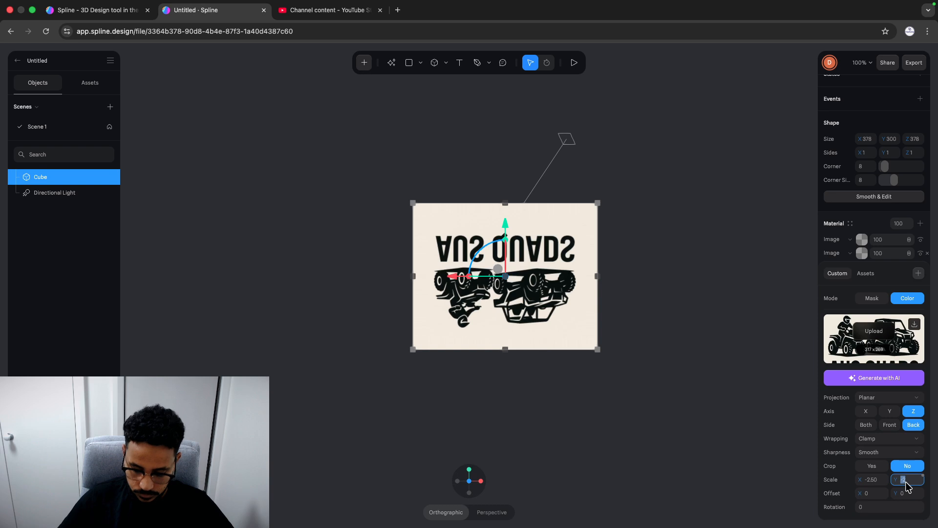
{"action": "key", "text": "Return"}
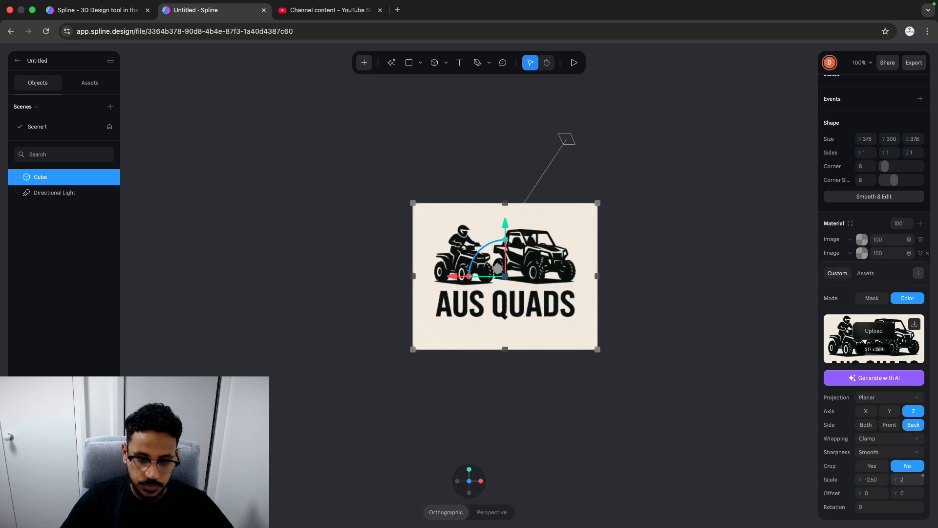
Step: Preview the cube in play mode and turn it to check that the logos read correctly on opposite faces
{"action": "left_click", "coordinate": [668, 343]}
{"action": "left_click", "coordinate": [574, 62]}
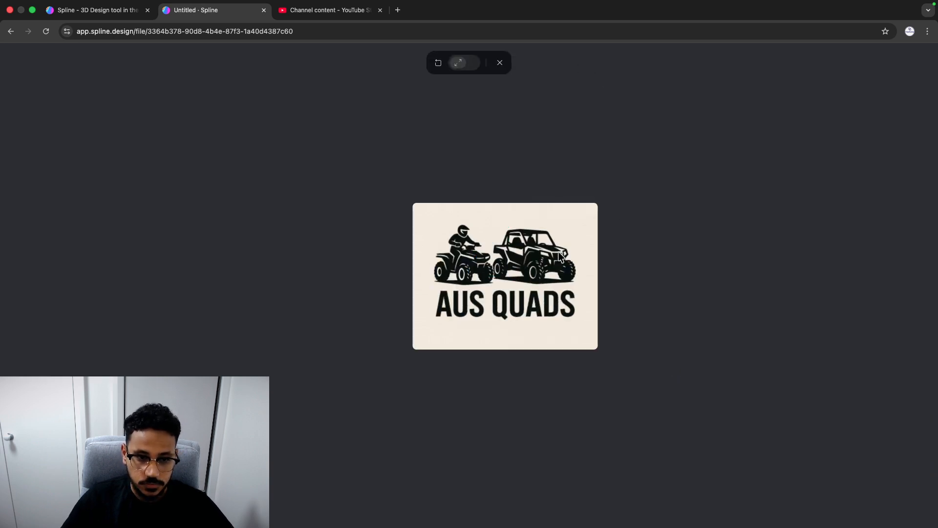
{"action": "left_click_drag", "start_coordinate": [497, 298], "coordinate": [503, 265]}
{"action": "left_click_drag", "start_coordinate": [650, 272], "coordinate": [465, 281]}
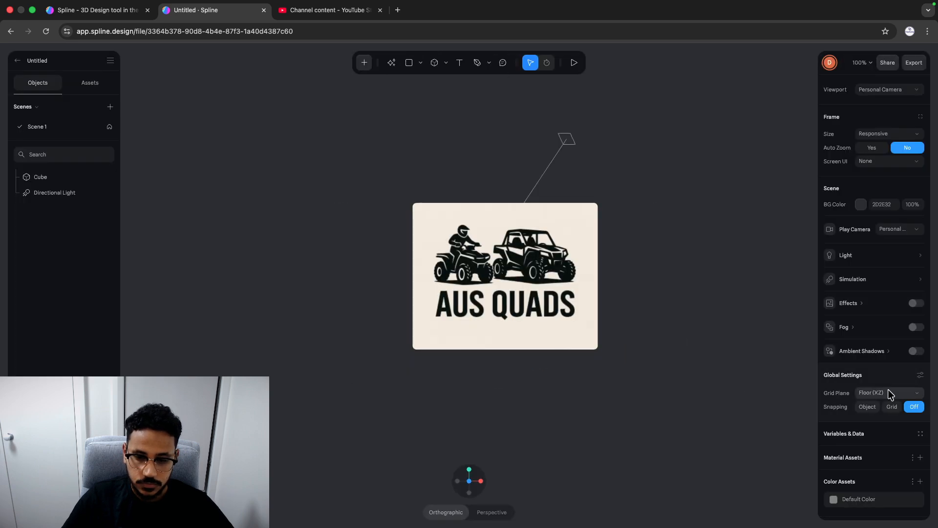
Step: Change the planar projection axis of the cube's top image layer, the coloured logo, to Y
{"action": "left_click", "coordinate": [595, 276]}
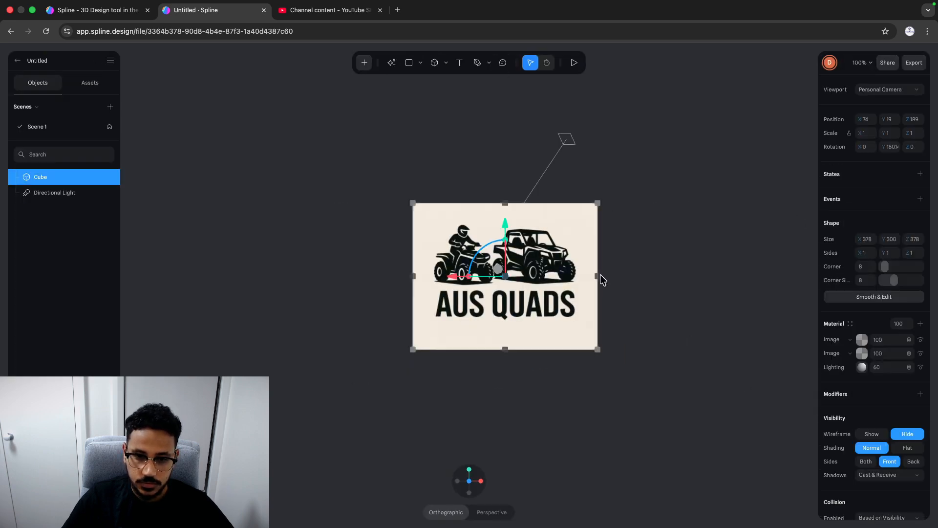
{"action": "left_click", "coordinate": [861, 339]}
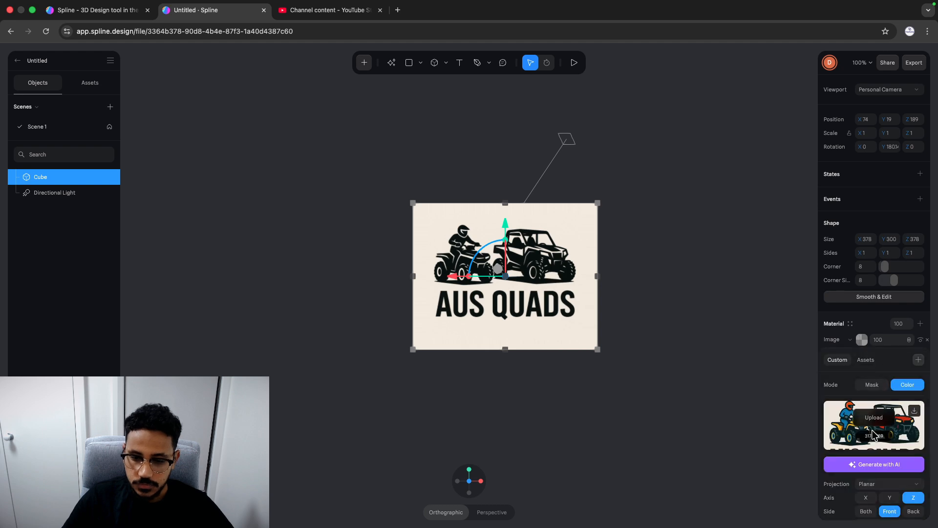
{"action": "scroll", "coordinate": [875, 421], "scroll_direction": "down", "scroll_amount": 2}
{"action": "left_click", "coordinate": [889, 410]}
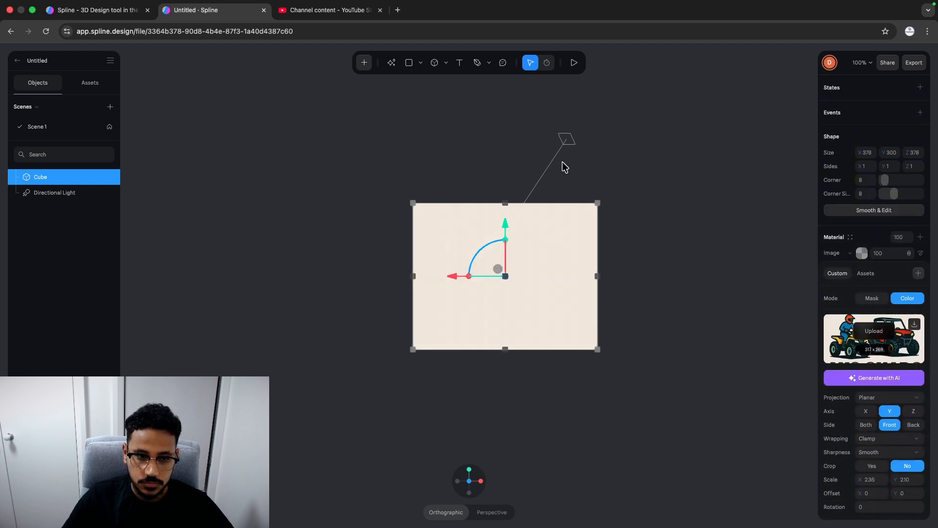
Step: Preview the cube in play mode, rotating it vertically and sideways to find where the coloured logo is projected
{"action": "left_click", "coordinate": [575, 64]}
{"action": "left_click_drag", "start_coordinate": [578, 201], "coordinate": [570, 303]}
{"action": "left_click_drag", "start_coordinate": [565, 402], "coordinate": [340, 289]}
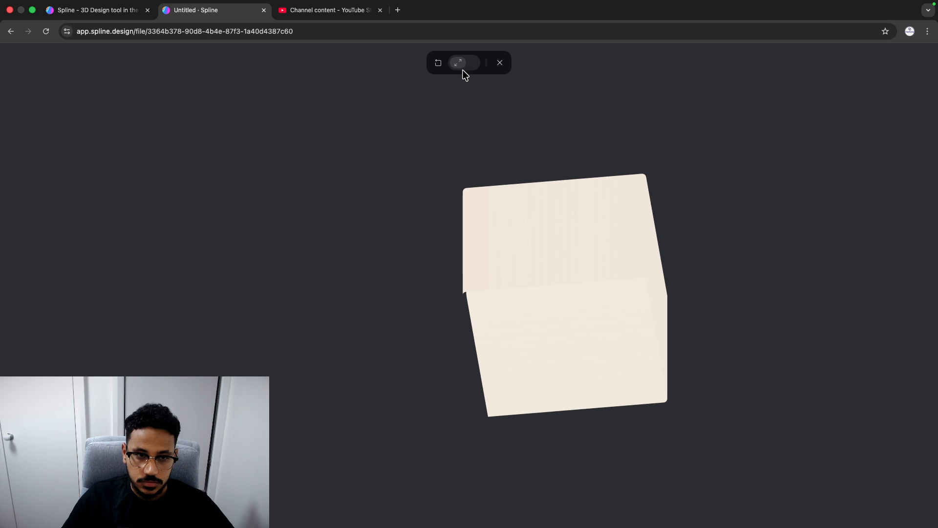
{"action": "left_click", "coordinate": [499, 64]}
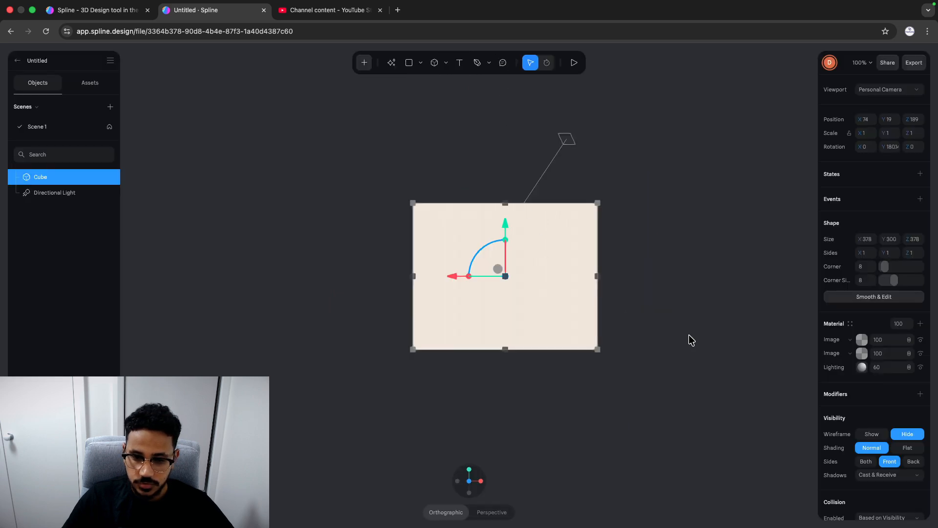